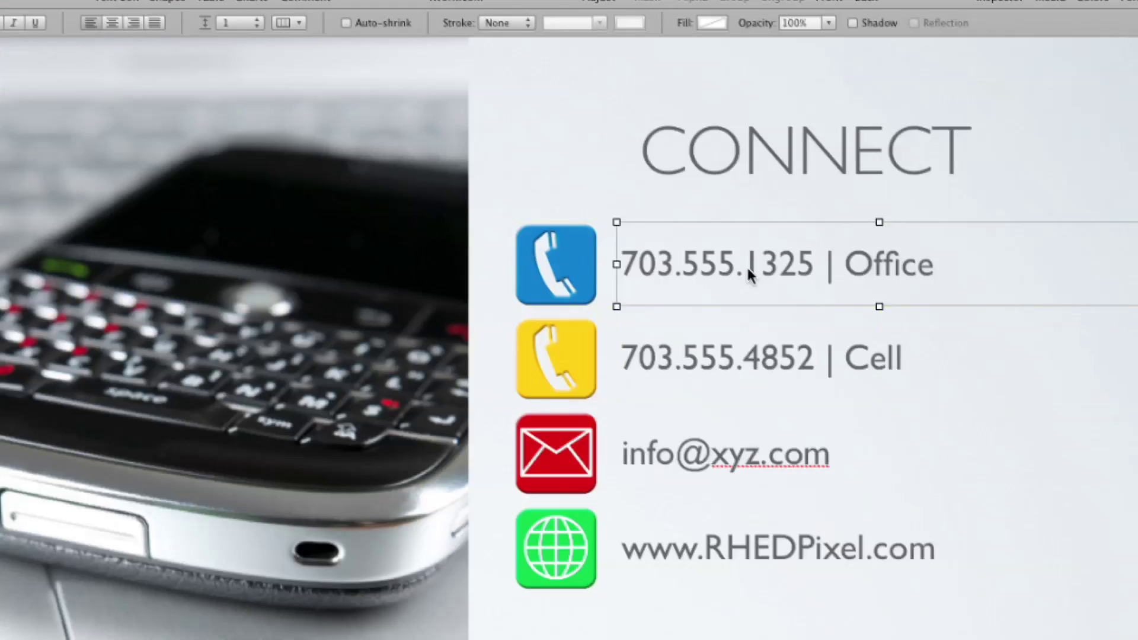
# Nudge the Office phone number text and select it with the blue phone icon
pyautogui.moveTo(745, 265); pyautogui.dragTo(745, 275)
pyautogui.keyDown('shift'); pyautogui.click(572, 261); pyautogui.keyUp('shift')
pyautogui.click(312, 7)
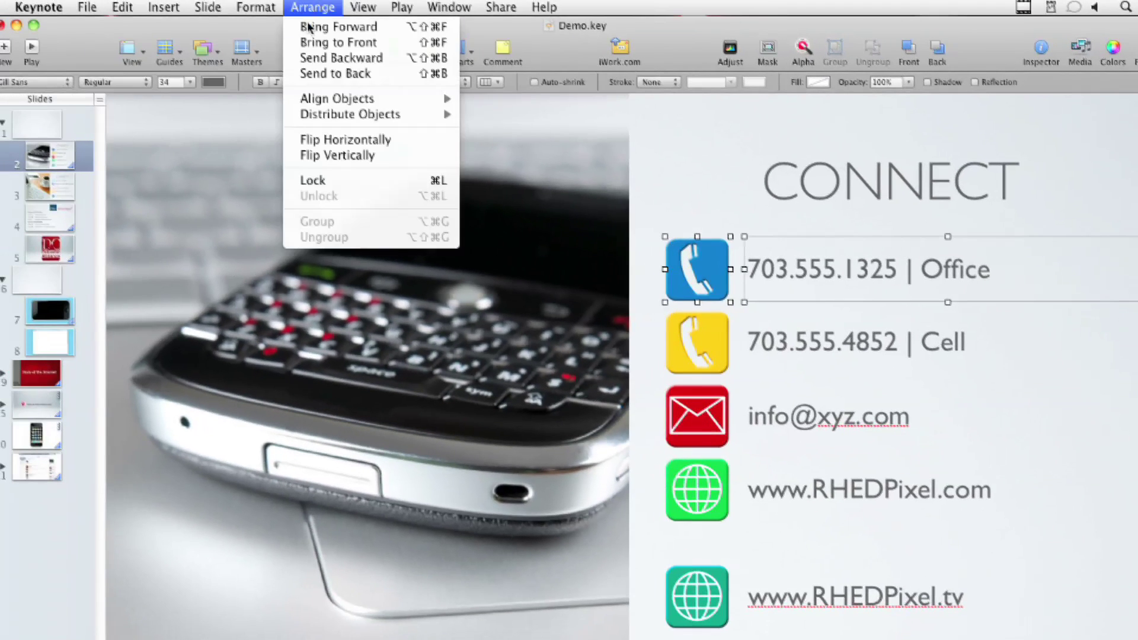
pyautogui.click(314, 240)
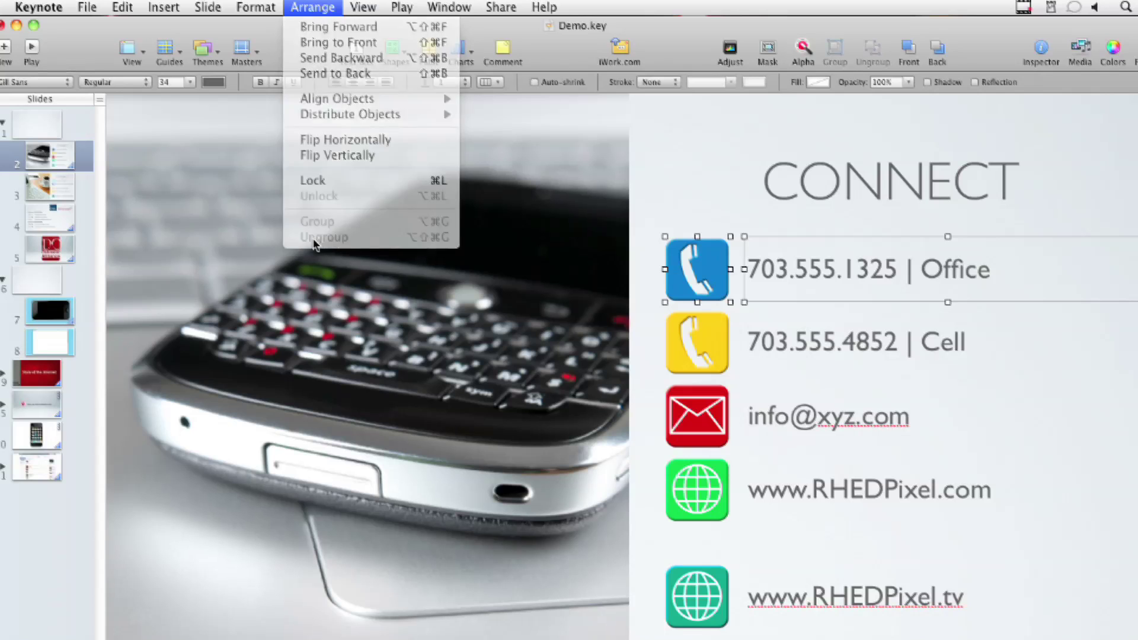
# Group the yellow phone icon with the Cell number text
pyautogui.click(712, 347)
pyautogui.keyDown('shift'); pyautogui.click(803, 345); pyautogui.keyUp('shift')
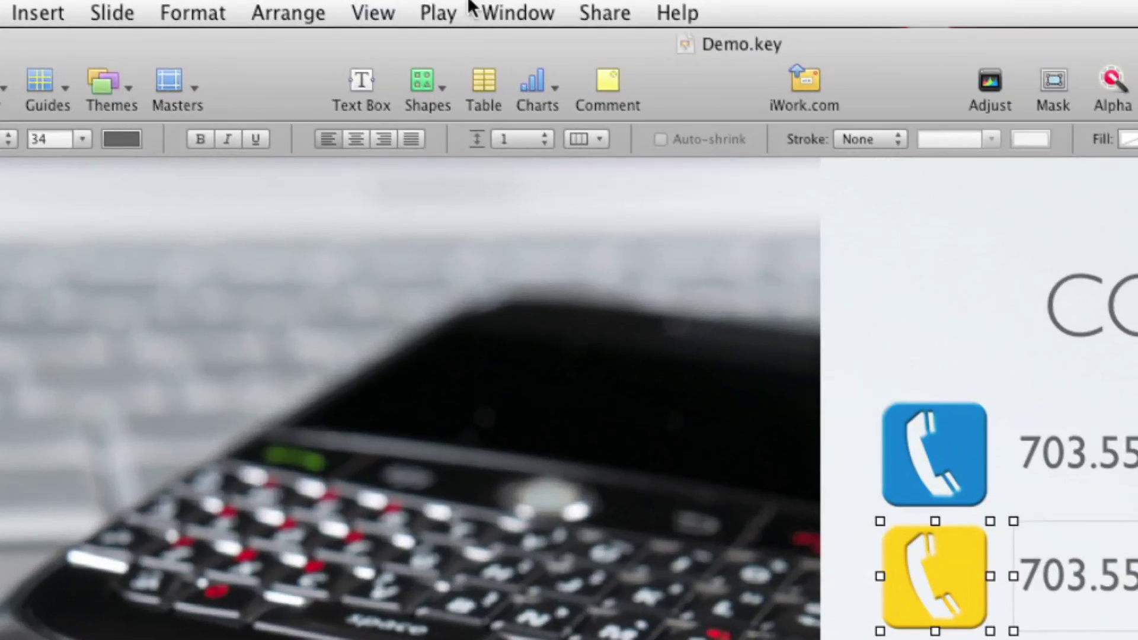
pyautogui.click(312, 7)
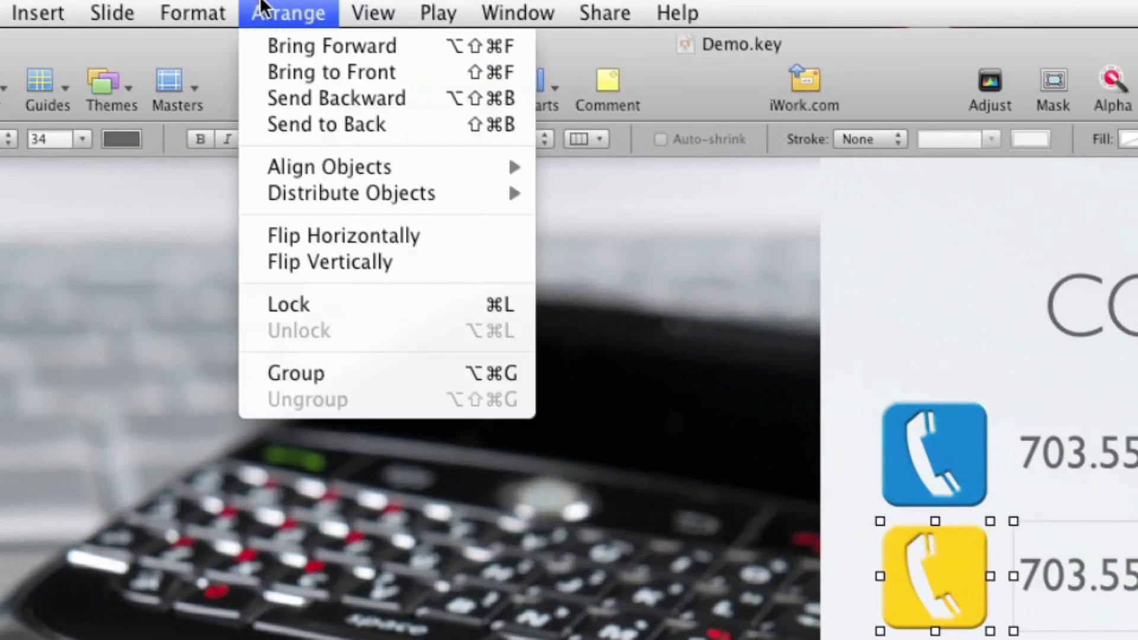
pyautogui.click(284, 381)
pyautogui.click(1044, 474)
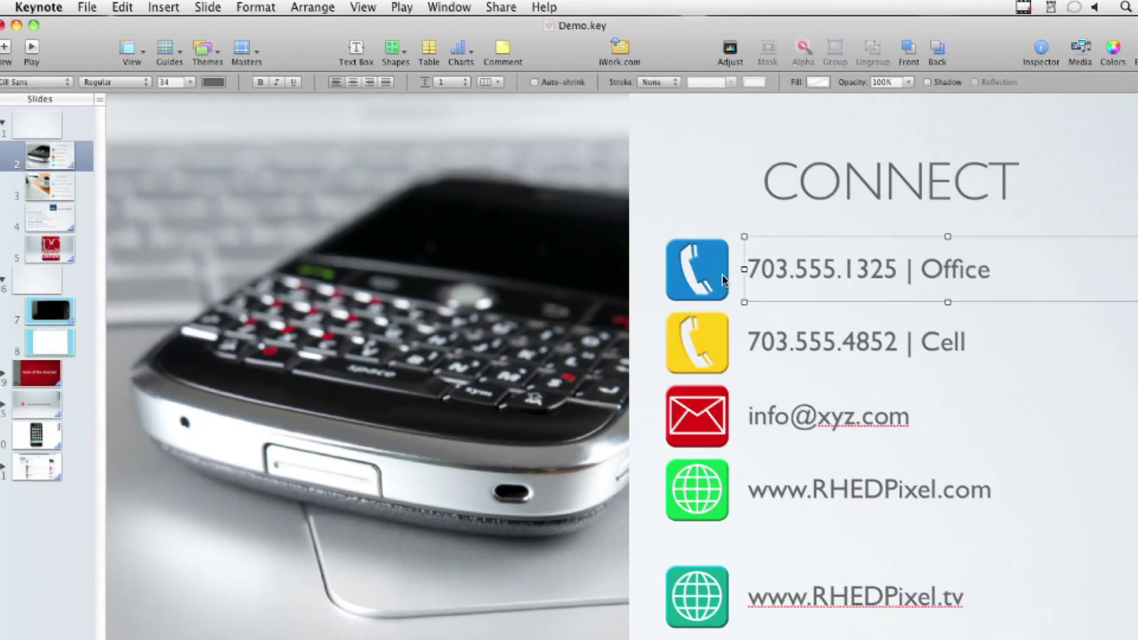
pyautogui.click(332, 6)
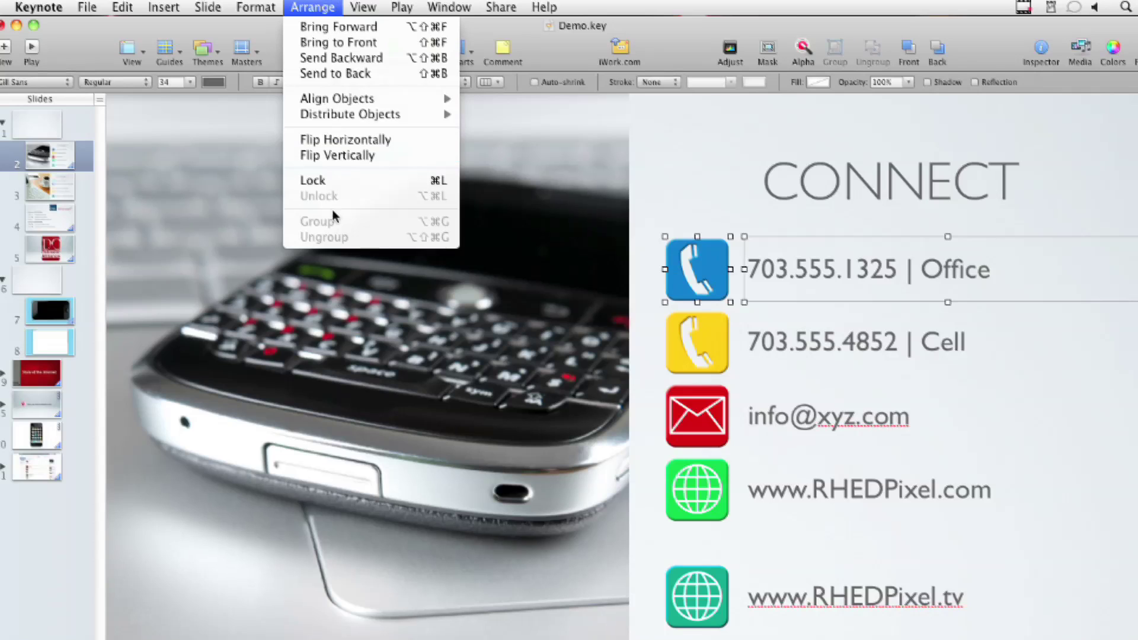
pyautogui.click(314, 5)
pyautogui.click(795, 420)
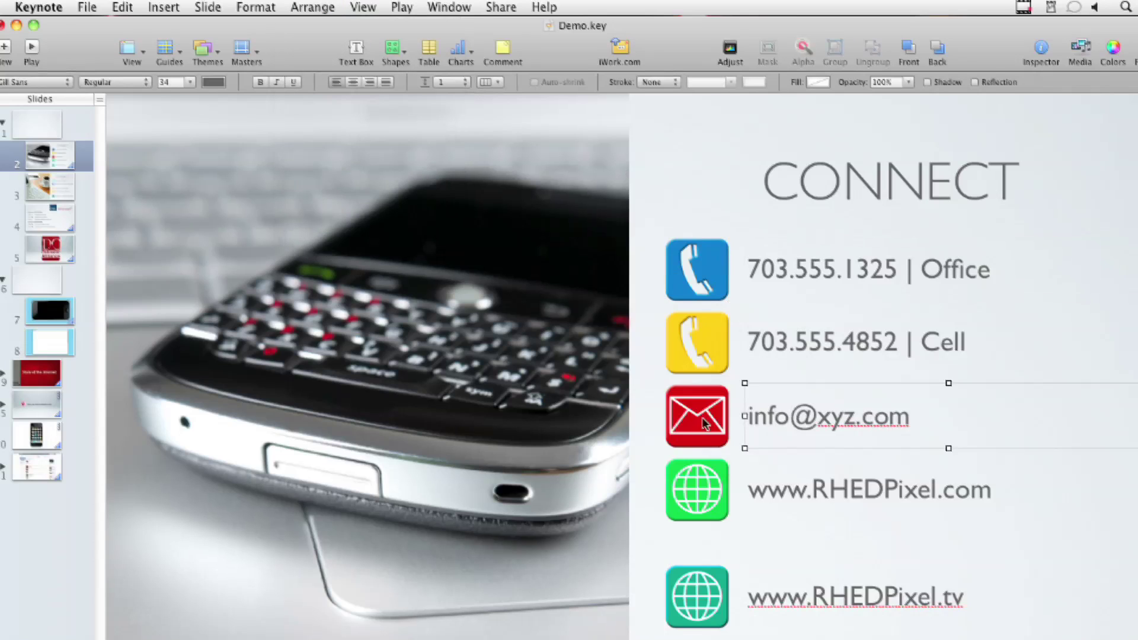
pyautogui.click(313, 5)
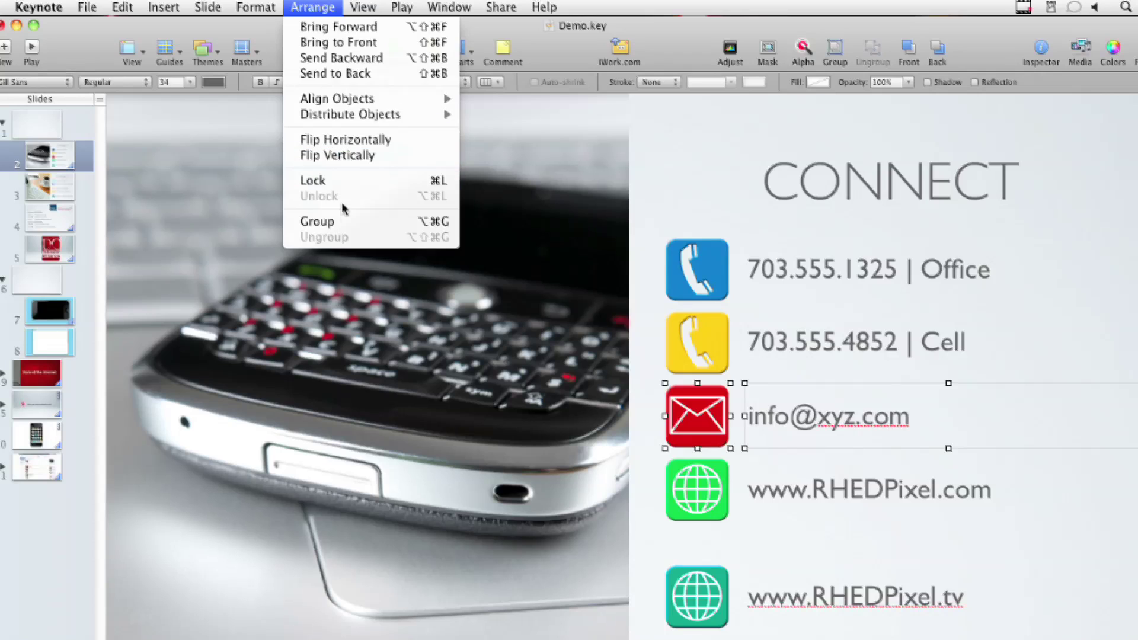
pyautogui.click(323, 221)
pyautogui.click(778, 501)
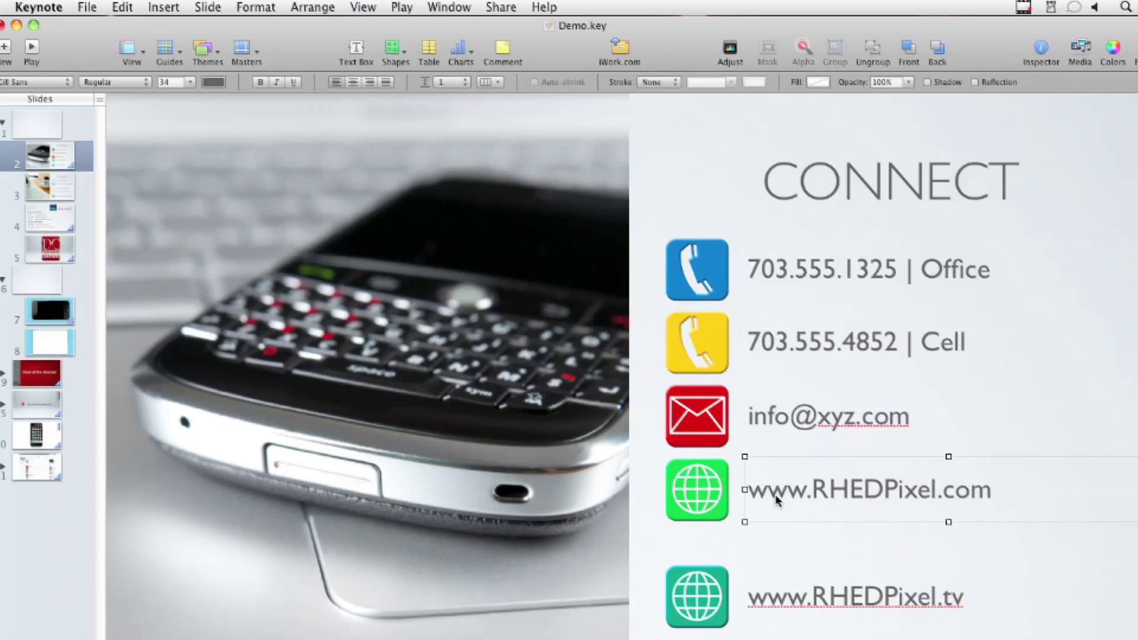
pyautogui.click(370, 5)
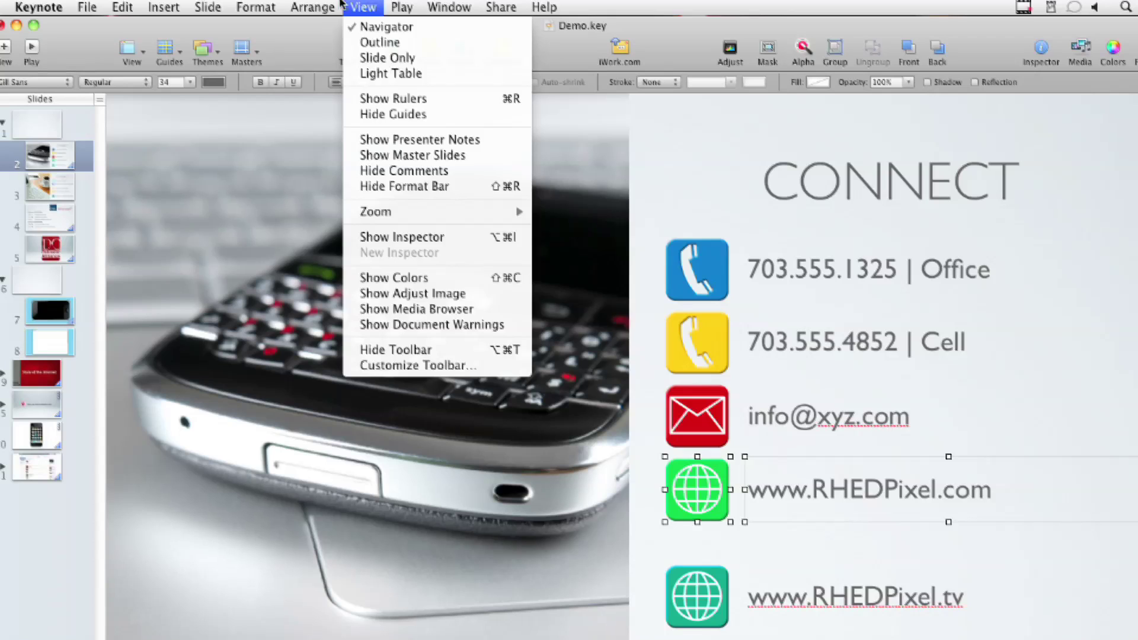
pyautogui.moveTo(313, 7)
pyautogui.click(327, 222)
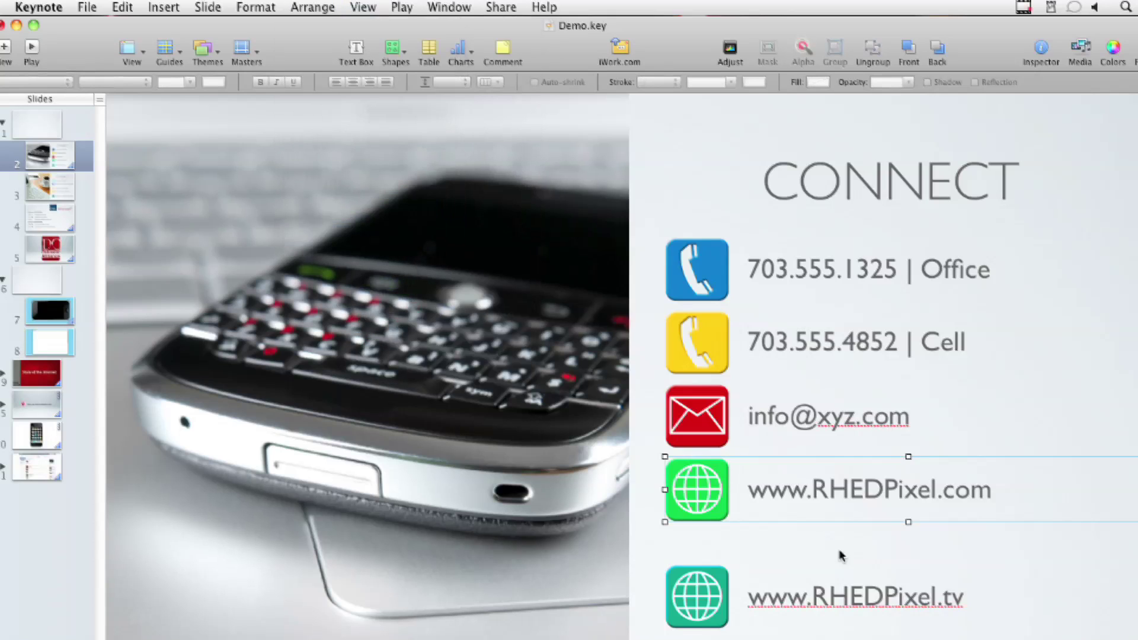
pyautogui.click(805, 611)
pyautogui.keyDown('shift'); pyautogui.click(674, 600); pyautogui.keyUp('shift')
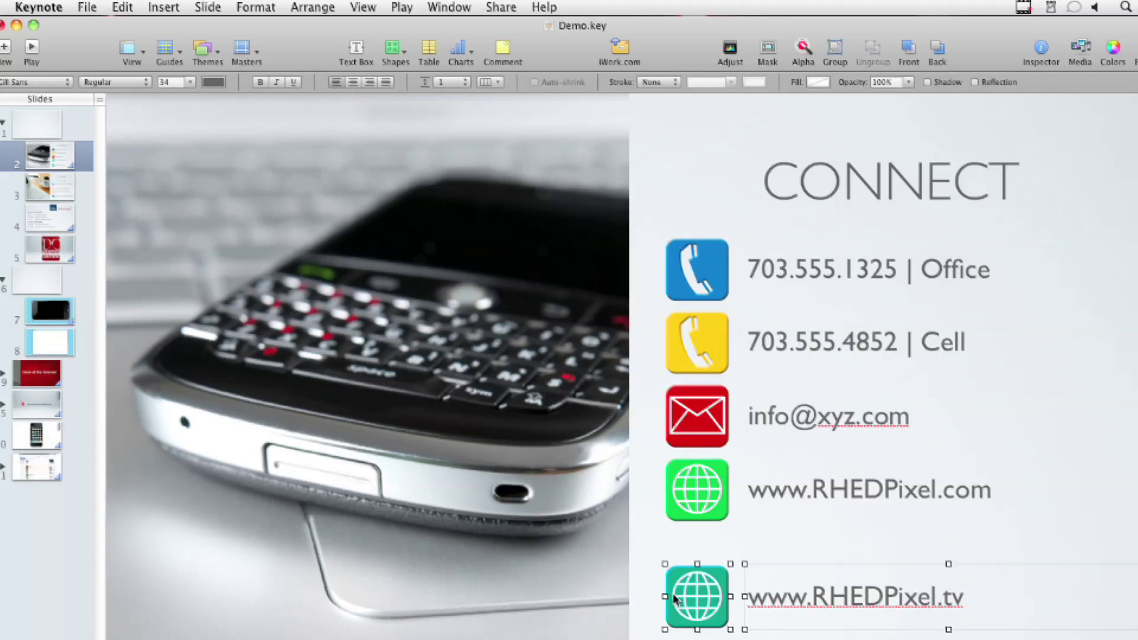
pyautogui.click(291, 6)
pyautogui.click(325, 222)
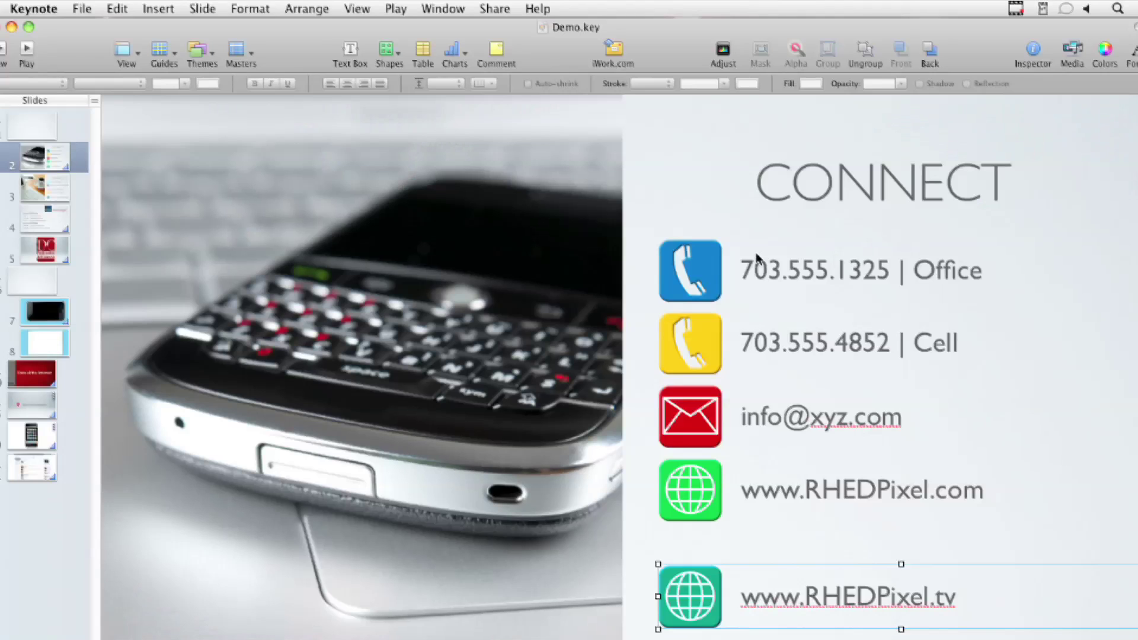
pyautogui.moveTo(635, 265)
pyautogui.mouseDown()
pyautogui.moveTo(725, 415)
pyautogui.moveTo(725, 596)
pyautogui.mouseUp()
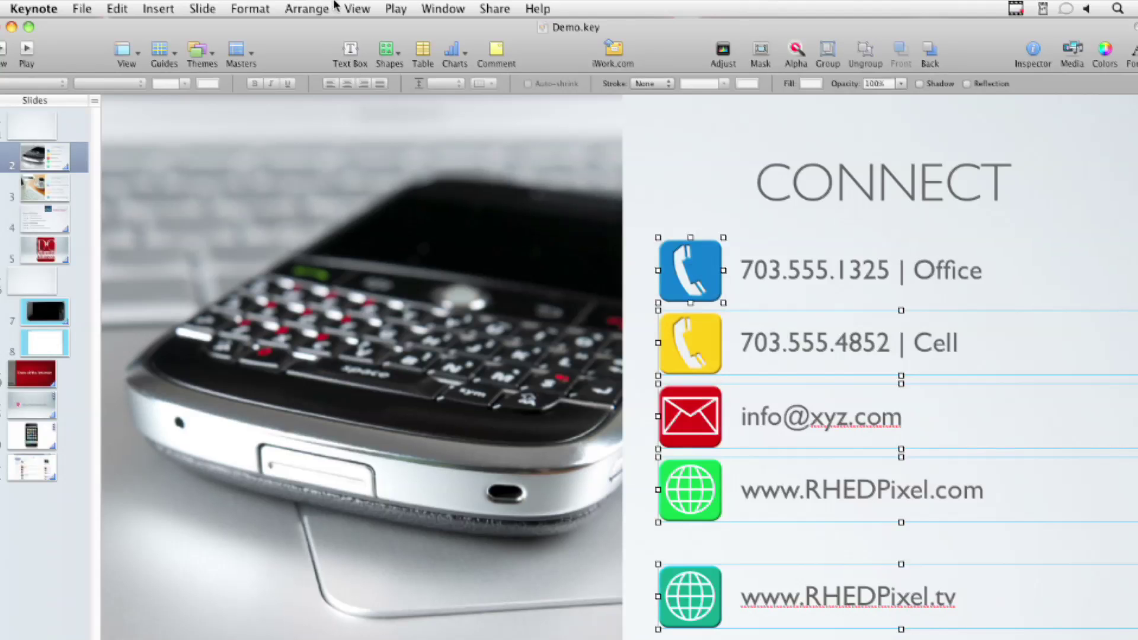
# Distribute the five selected contact rows vertically via Arrange > Distribute Objects
pyautogui.click(304, 7)
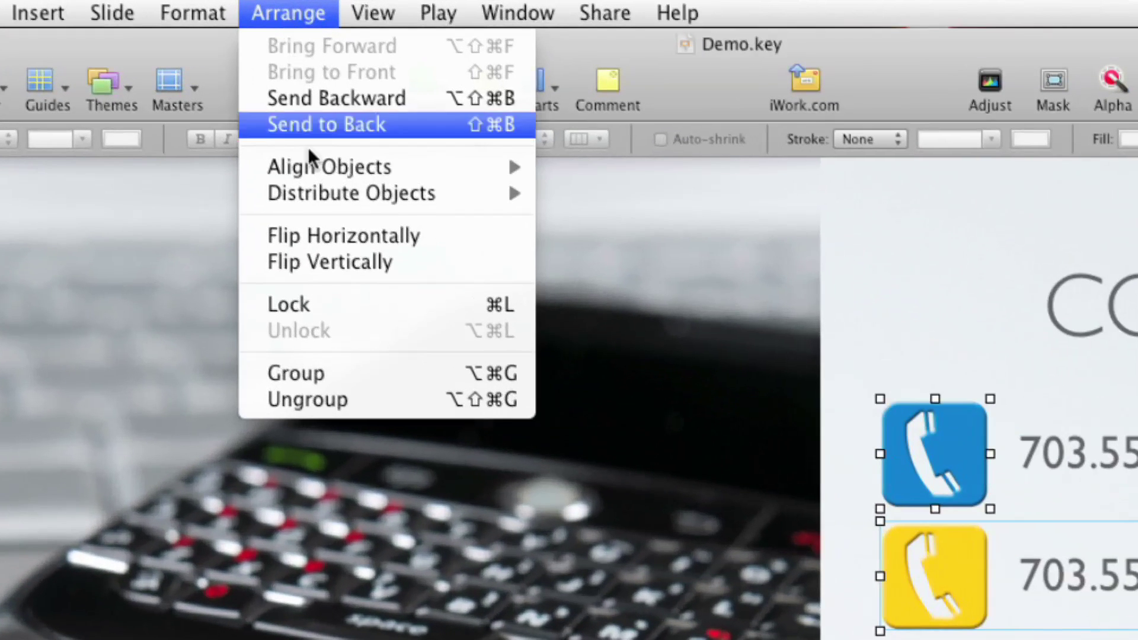
pyautogui.moveTo(320, 163)
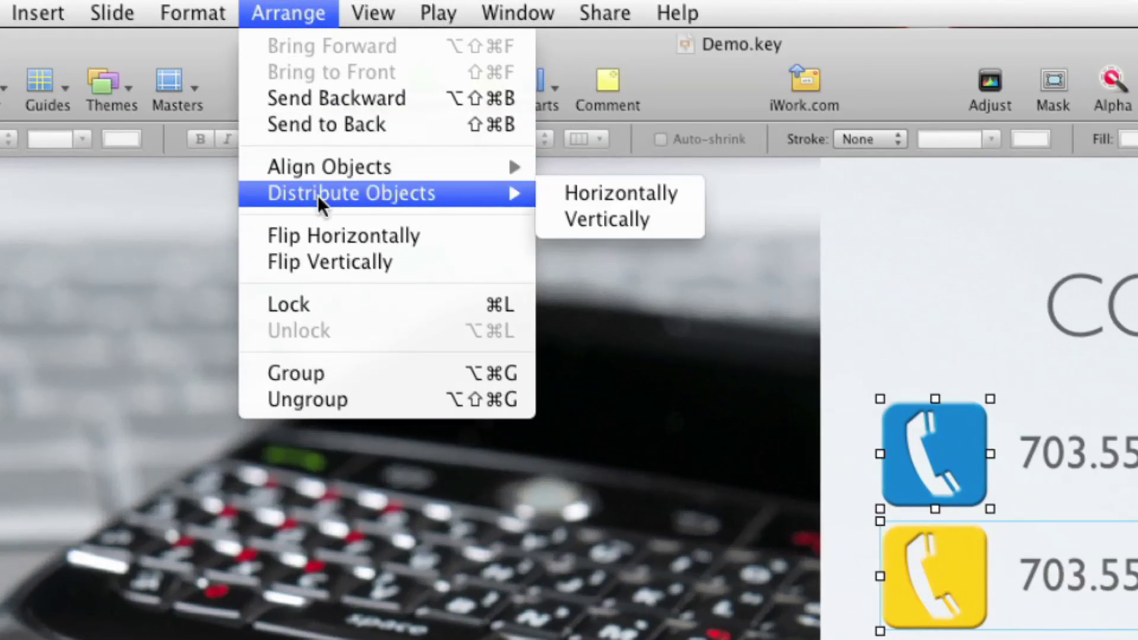
pyautogui.click(583, 218)
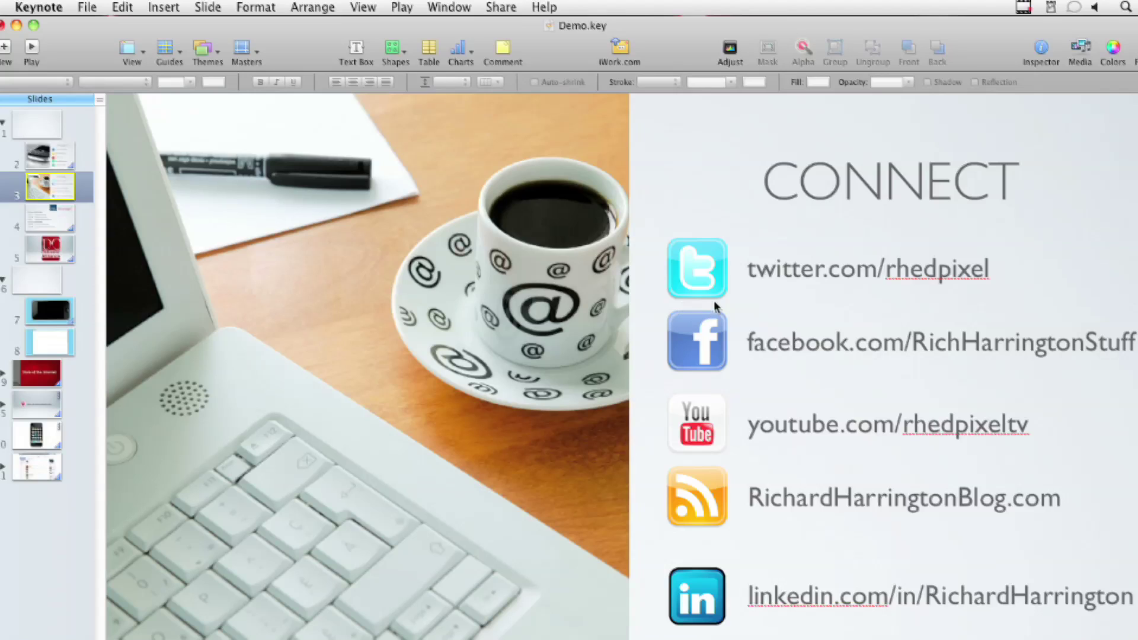
pyautogui.click(705, 287)
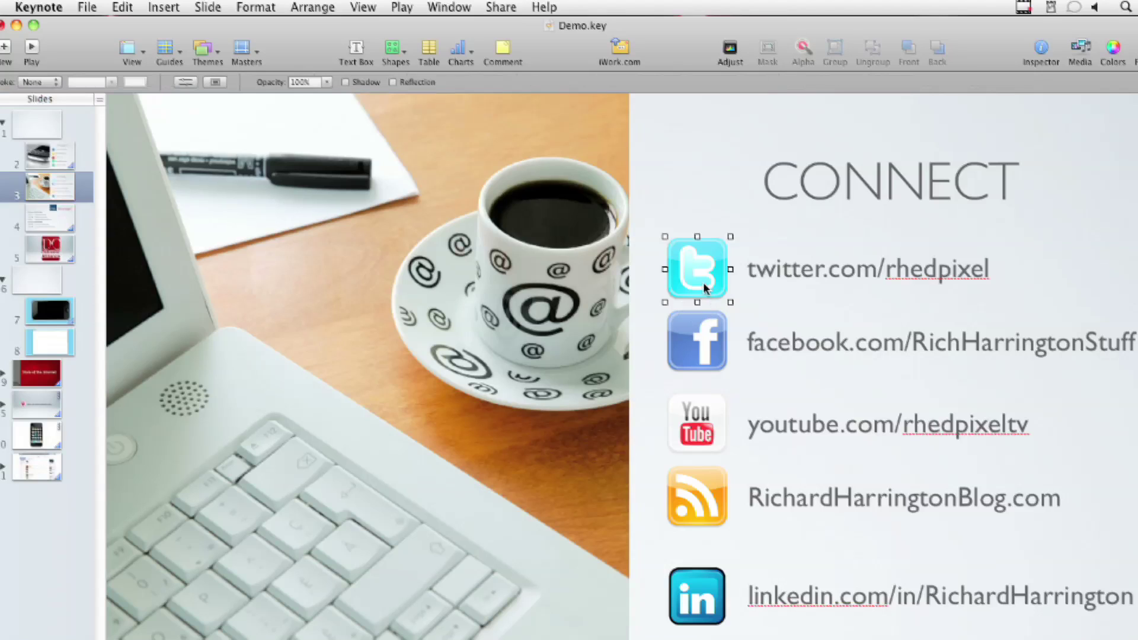
pyautogui.keyDown('shift'); pyautogui.click(766, 279); pyautogui.keyUp('shift')
pyautogui.click(328, 6)
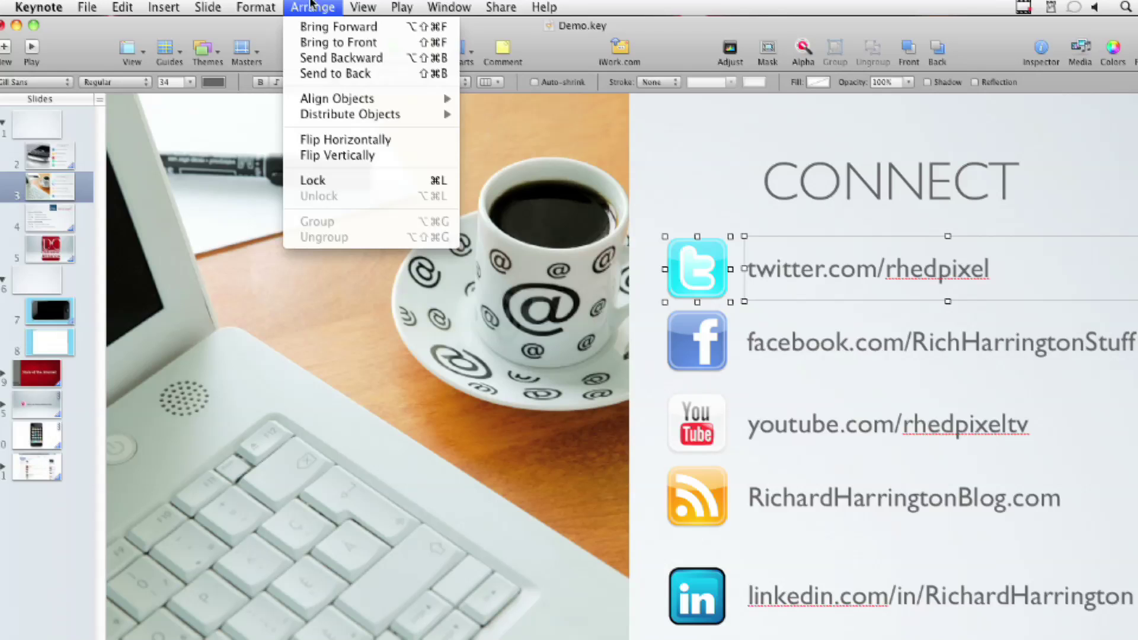
pyautogui.click(325, 6)
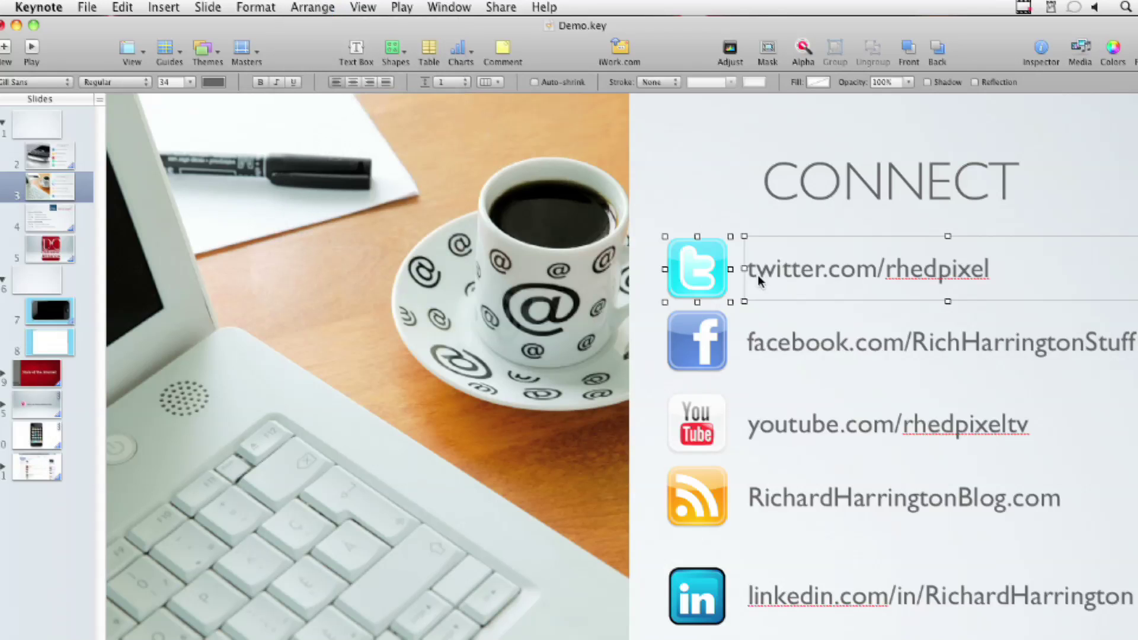
pyautogui.click(715, 350)
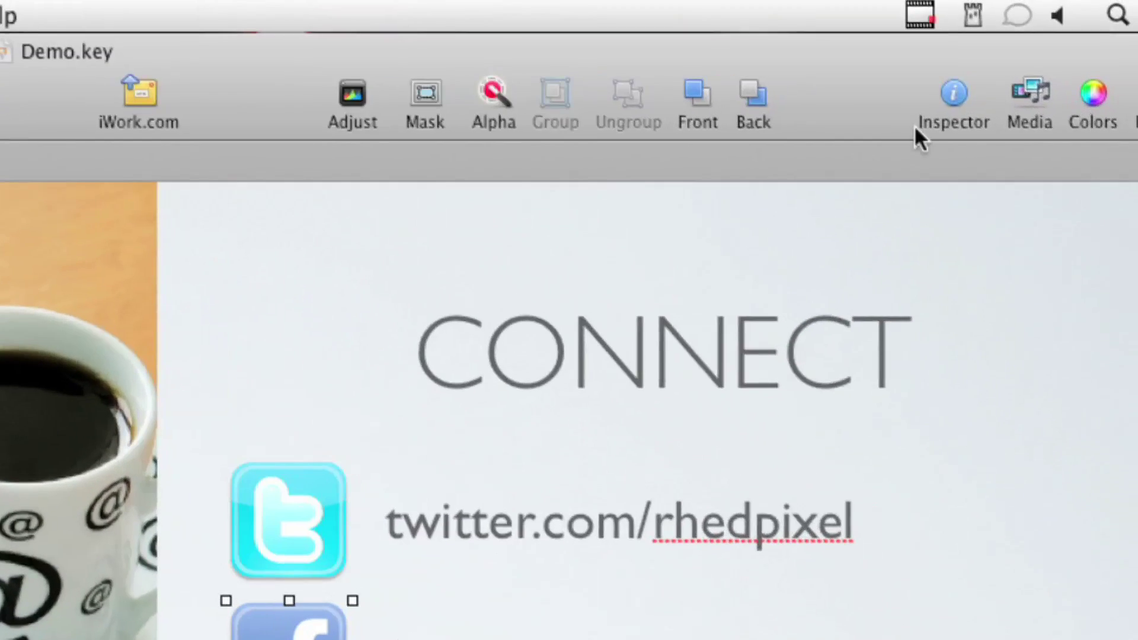
pyautogui.click(954, 93)
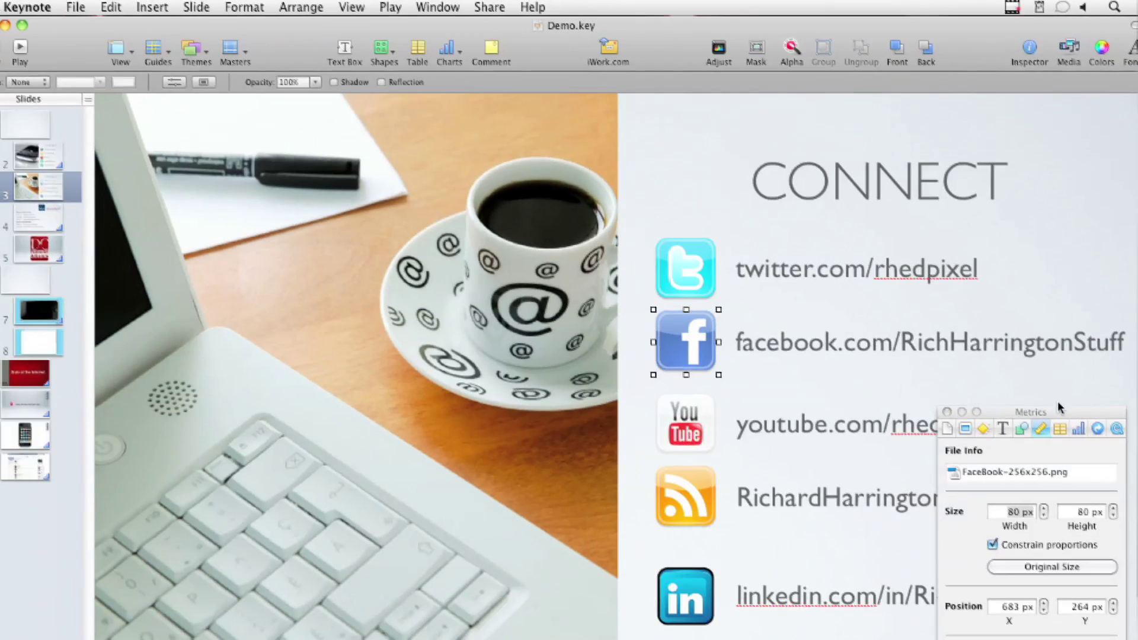
pyautogui.moveTo(1059, 417); pyautogui.dragTo(503, 216)
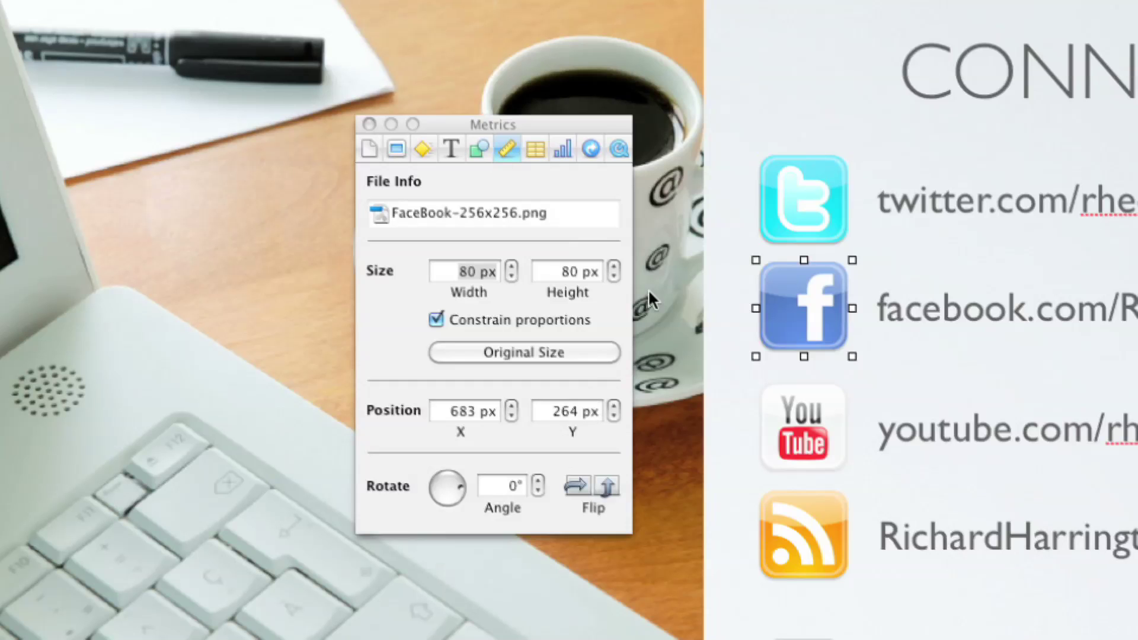
pyautogui.click(787, 198)
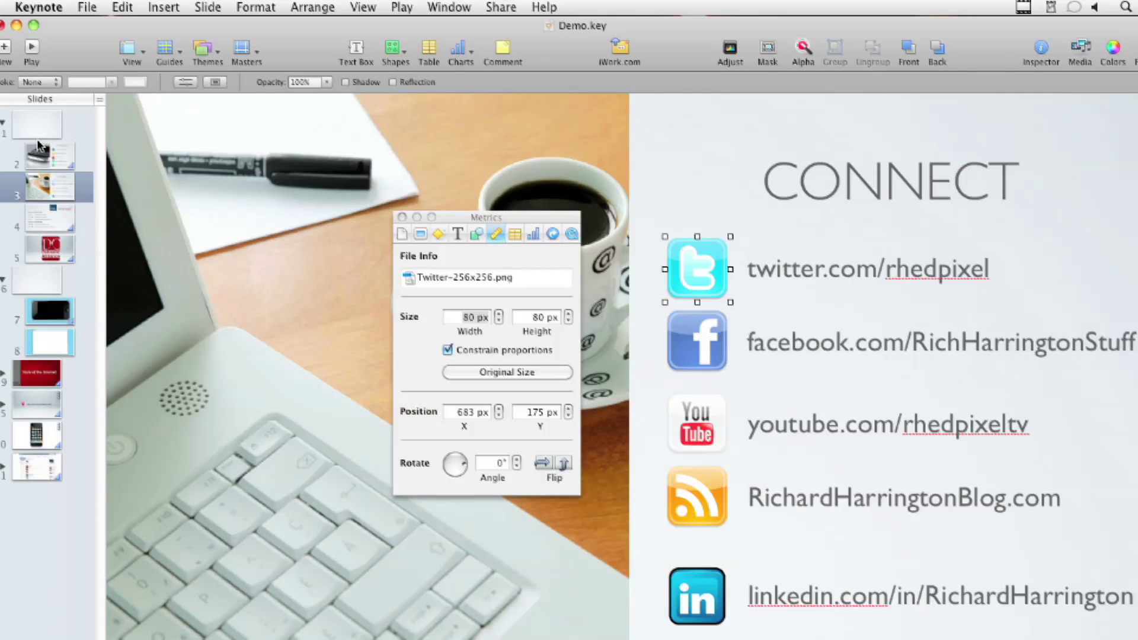
pyautogui.press('Down')
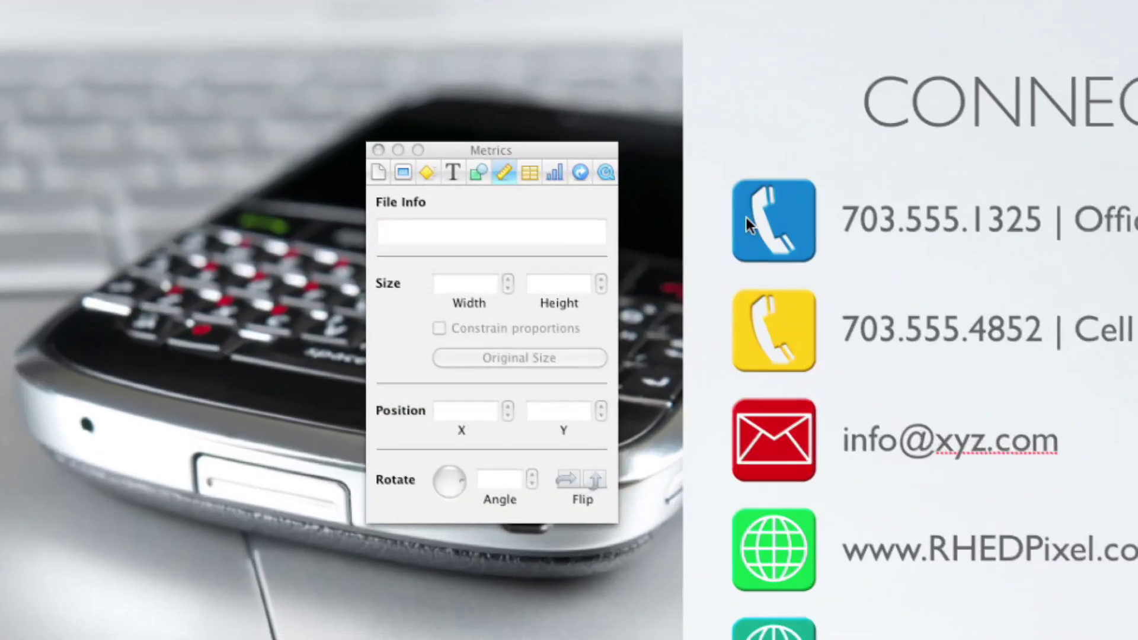
pyautogui.click(747, 220)
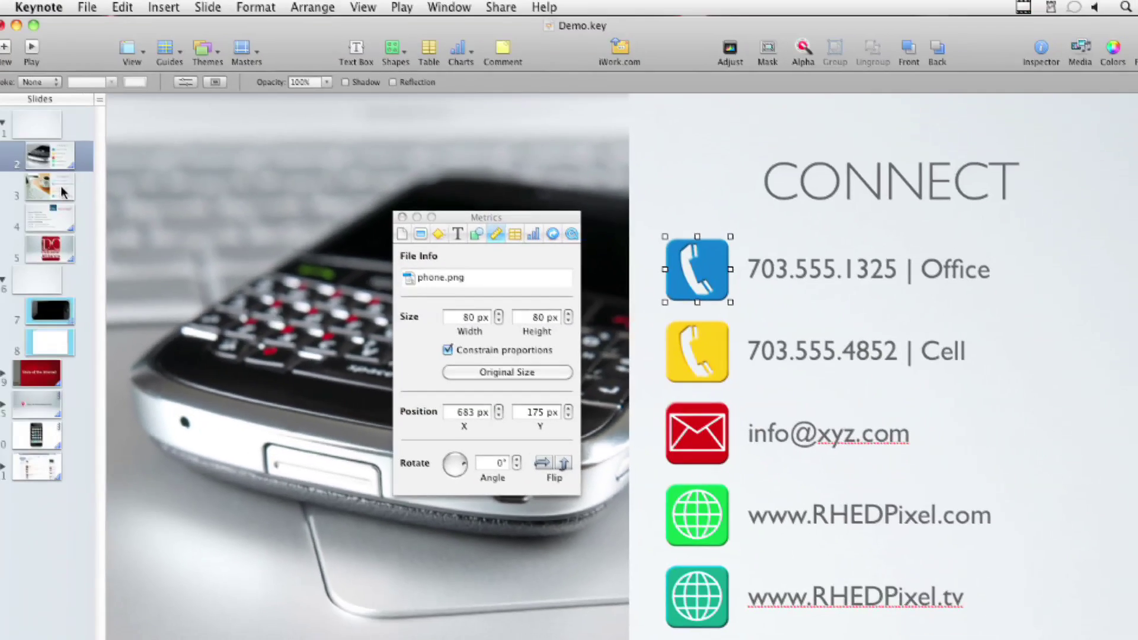
pyautogui.click(63, 188)
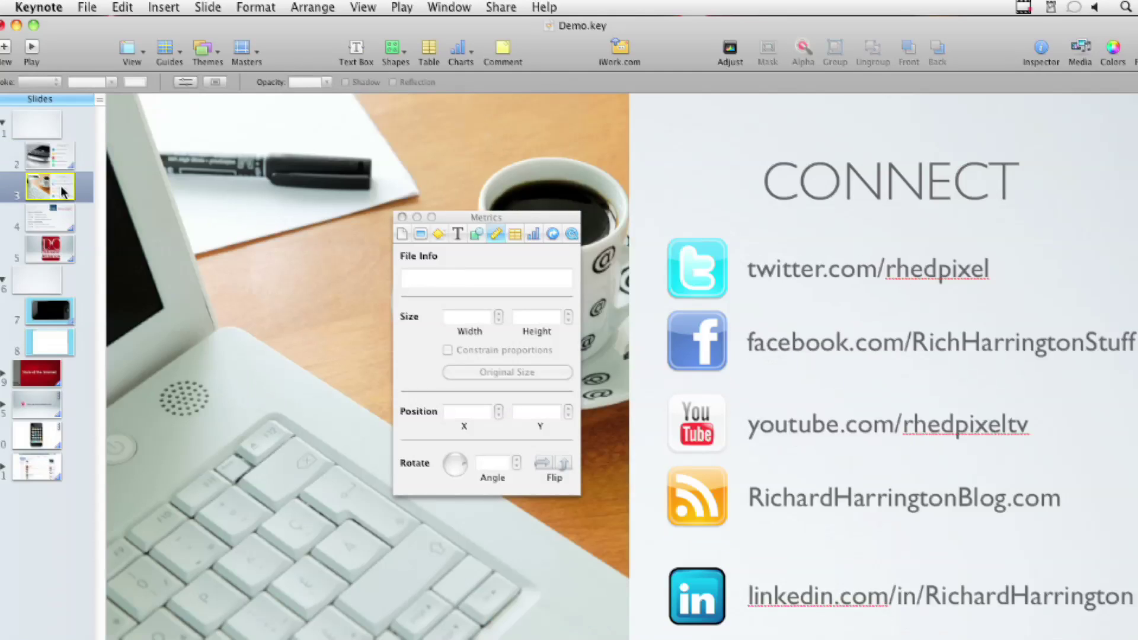
# Group the Facebook icon and the YouTube icon each with its link text
pyautogui.click(719, 343)
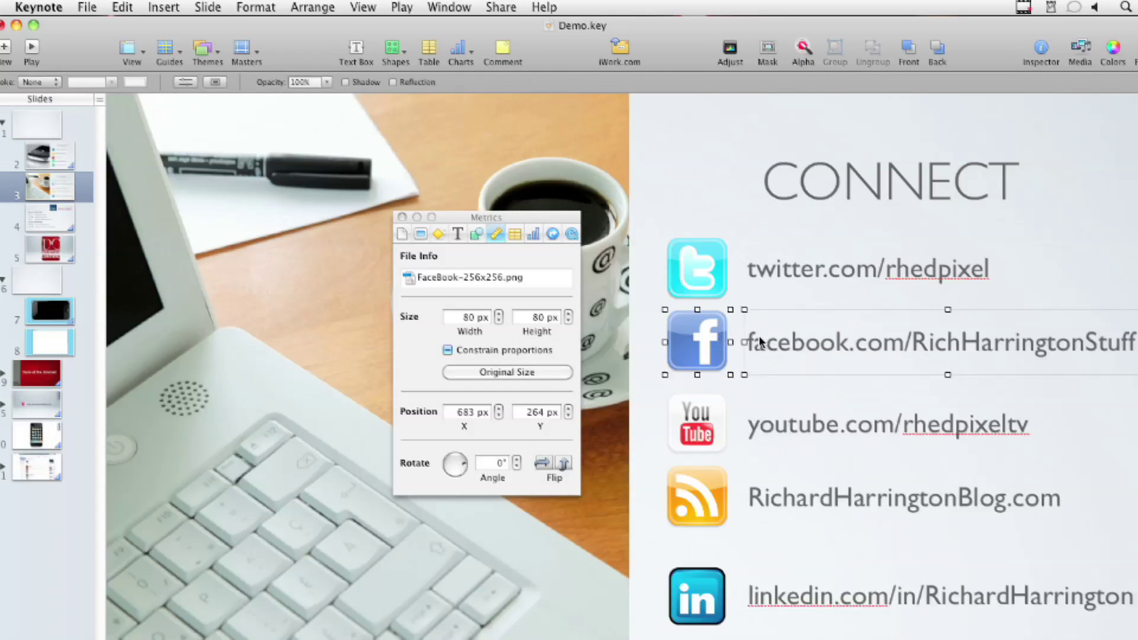
pyautogui.click(313, 8)
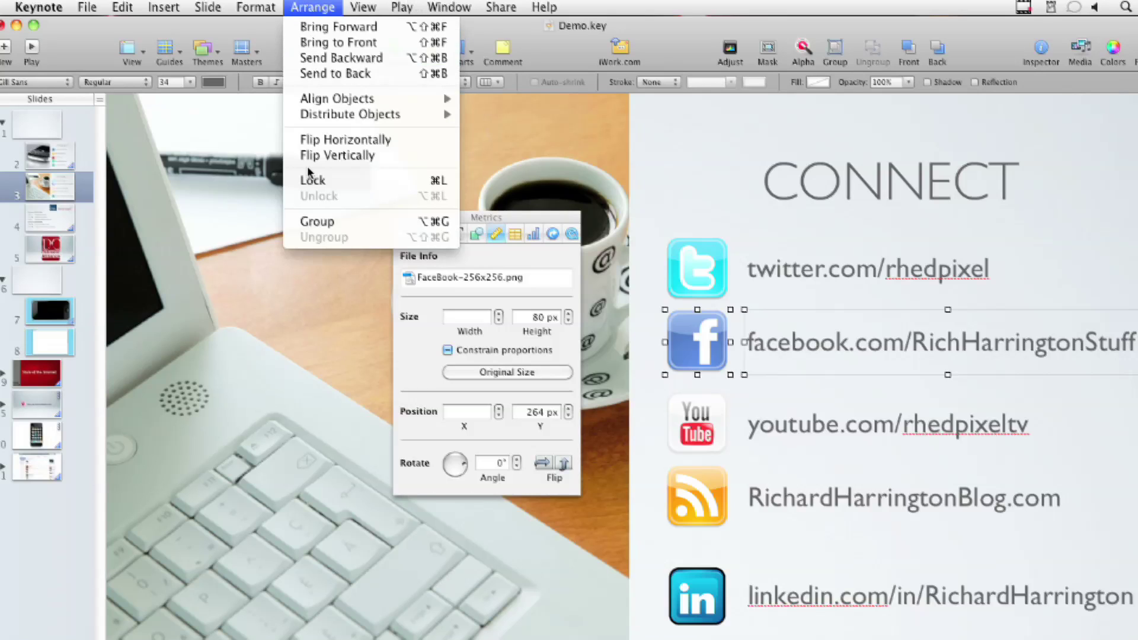
pyautogui.click(317, 221)
pyautogui.click(697, 423)
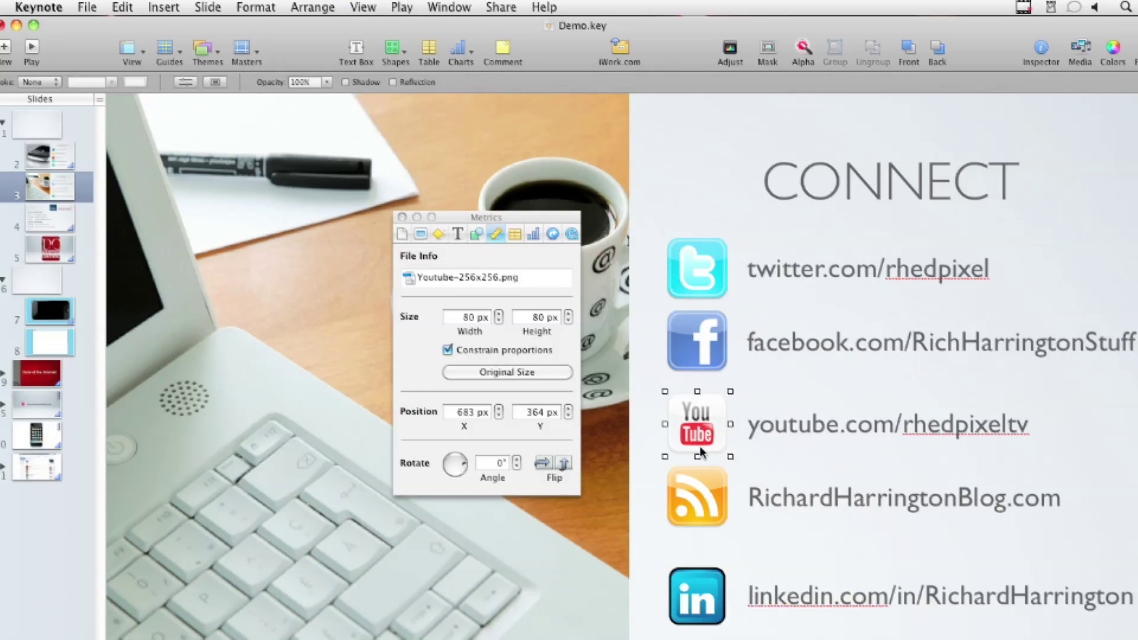
pyautogui.keyDown('shift'); pyautogui.click(744, 451); pyautogui.keyUp('shift')
pyautogui.click(313, 7)
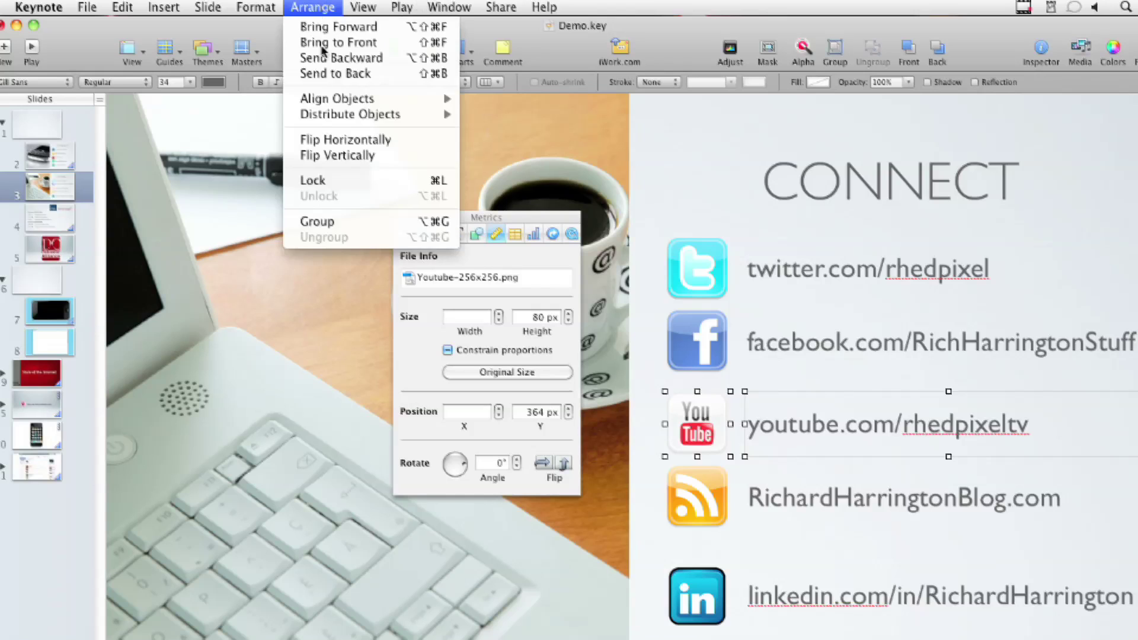
pyautogui.click(318, 221)
# Group the RSS icon with RichardHarringtonBlog.com and the LinkedIn icon with its link
pyautogui.click(691, 494)
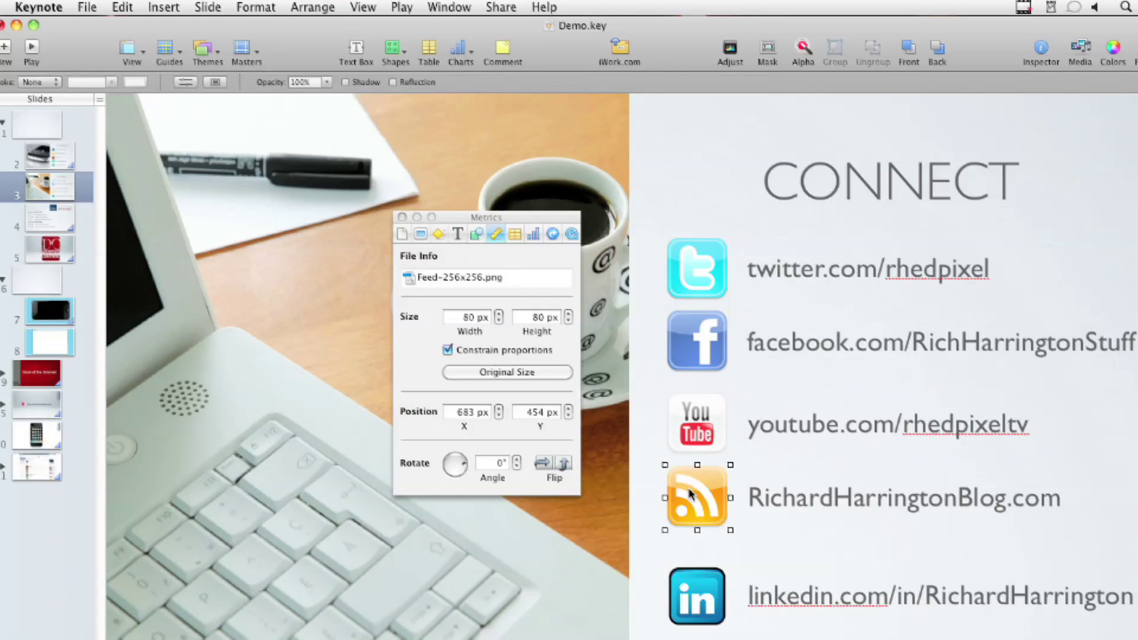
pyautogui.keyDown('shift'); pyautogui.click(750, 500); pyautogui.keyUp('shift')
pyautogui.click(318, 8)
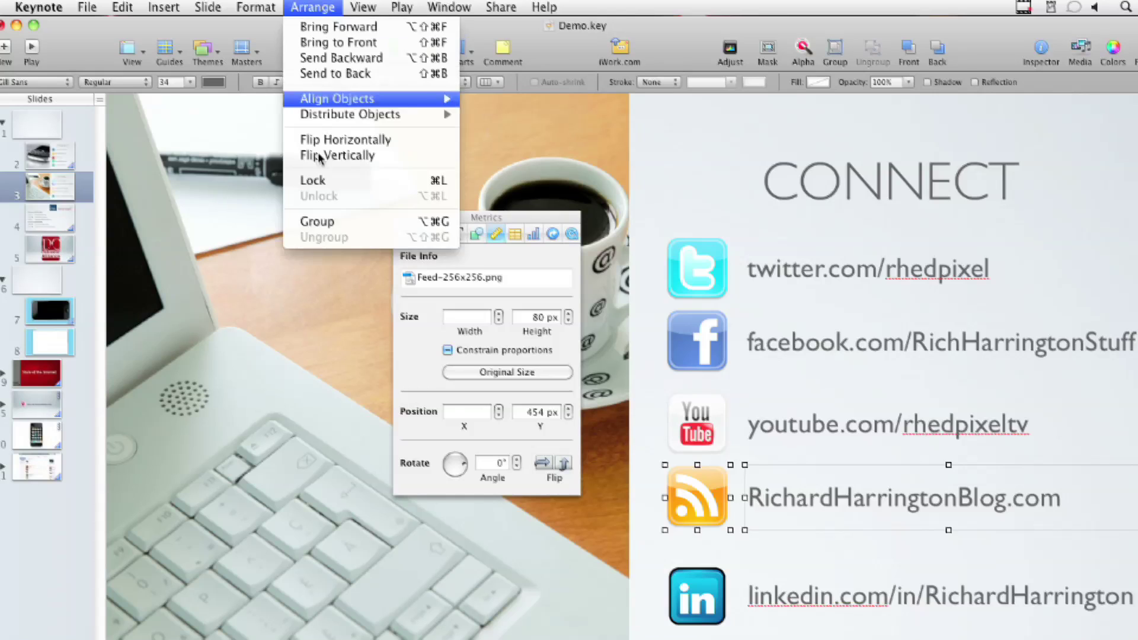
pyautogui.click(317, 221)
pyautogui.click(683, 584)
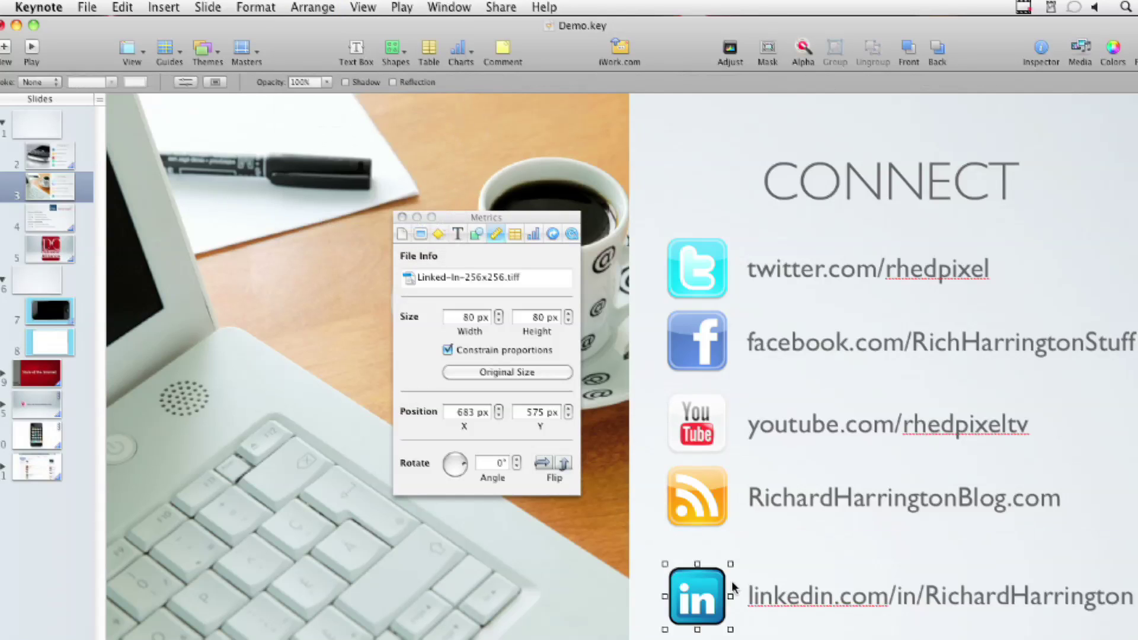
pyautogui.keyDown('shift'); pyautogui.click(768, 596); pyautogui.keyUp('shift')
pyautogui.click(290, 6)
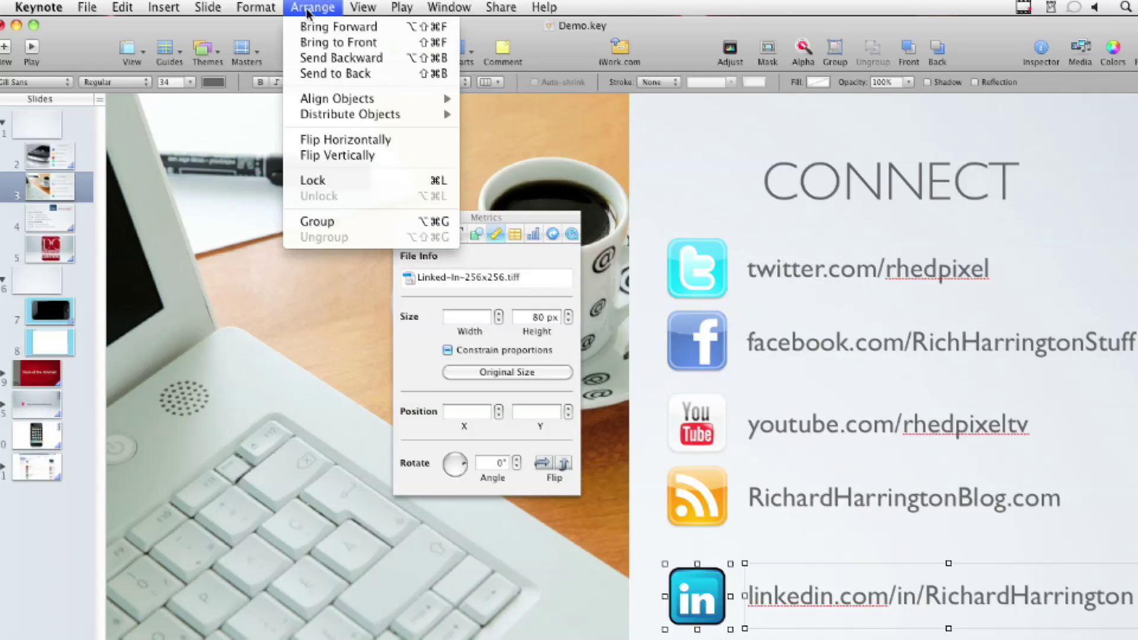
pyautogui.click(317, 220)
# Undo an accidental move of the CONNECT title and marquee-select the social rows
pyautogui.moveTo(649, 228); pyautogui.dragTo(730, 326)
pyautogui.press('super+z')
pyautogui.moveTo(657, 274); pyautogui.dragTo(813, 602)
# Try distributing the partially selected rows vertically, then undo it and clear the selection
pyautogui.click(329, 6)
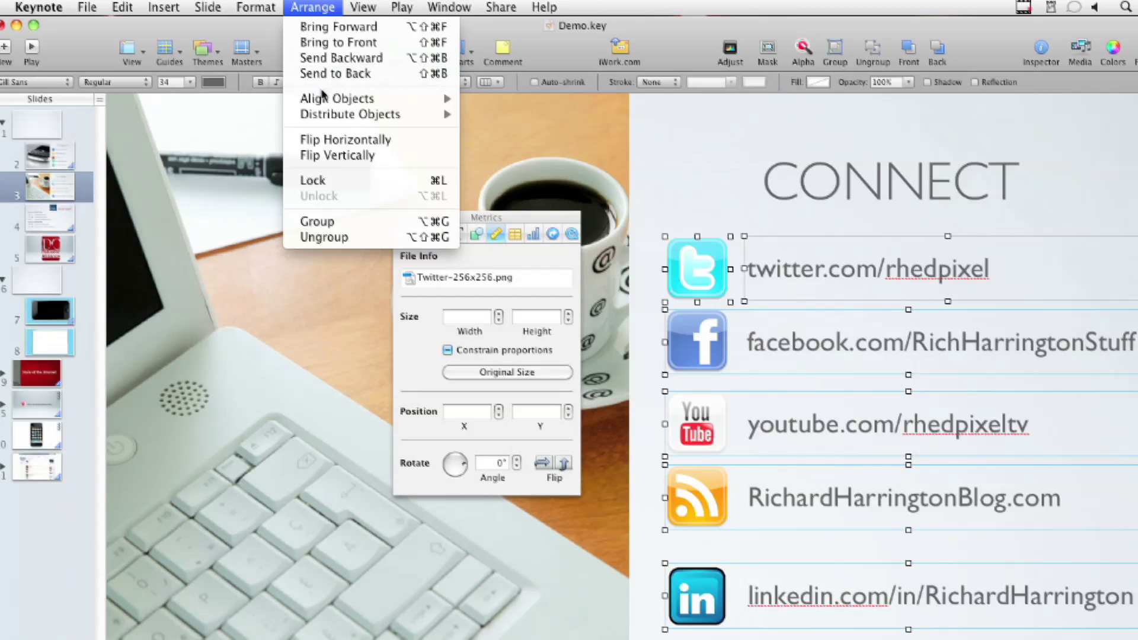
pyautogui.moveTo(325, 115)
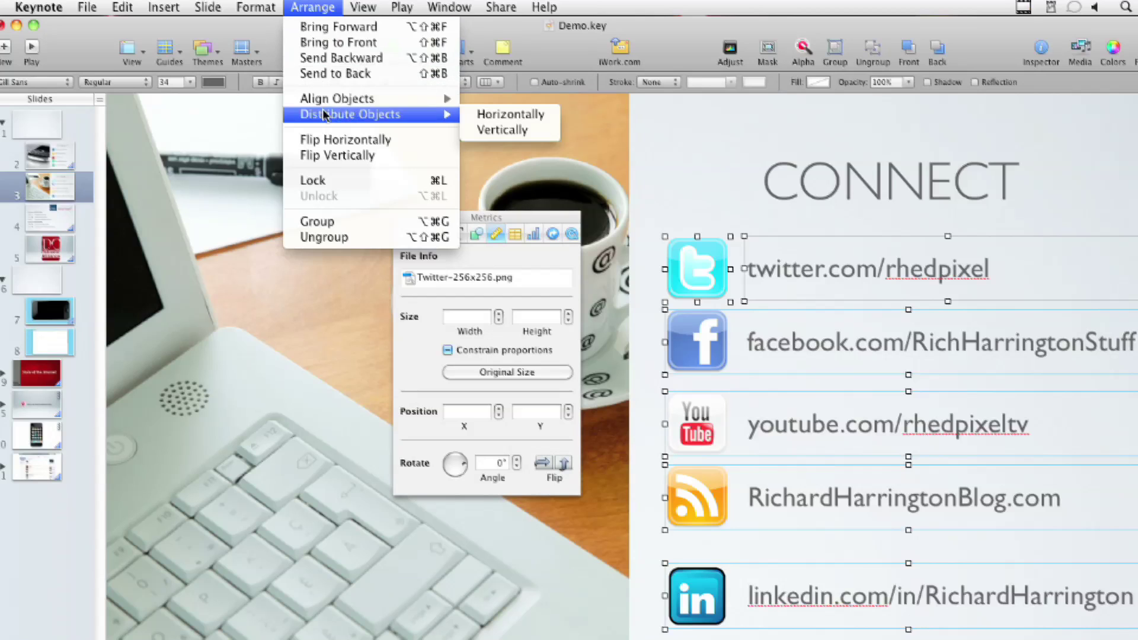
pyautogui.click(492, 130)
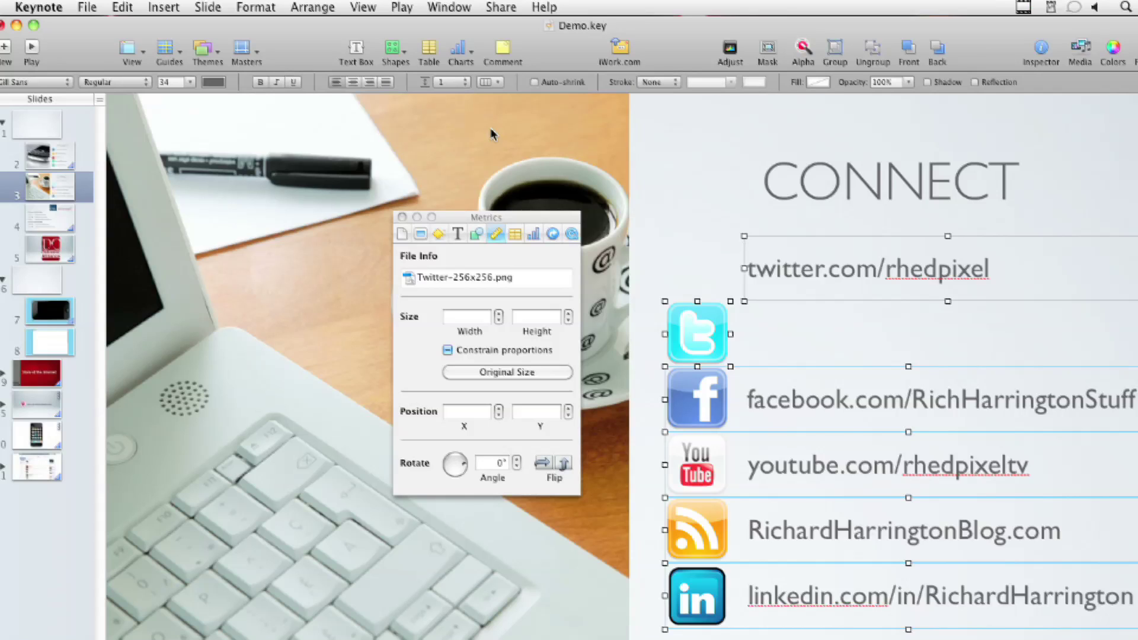
pyautogui.press('super+z')
pyautogui.click(645, 364)
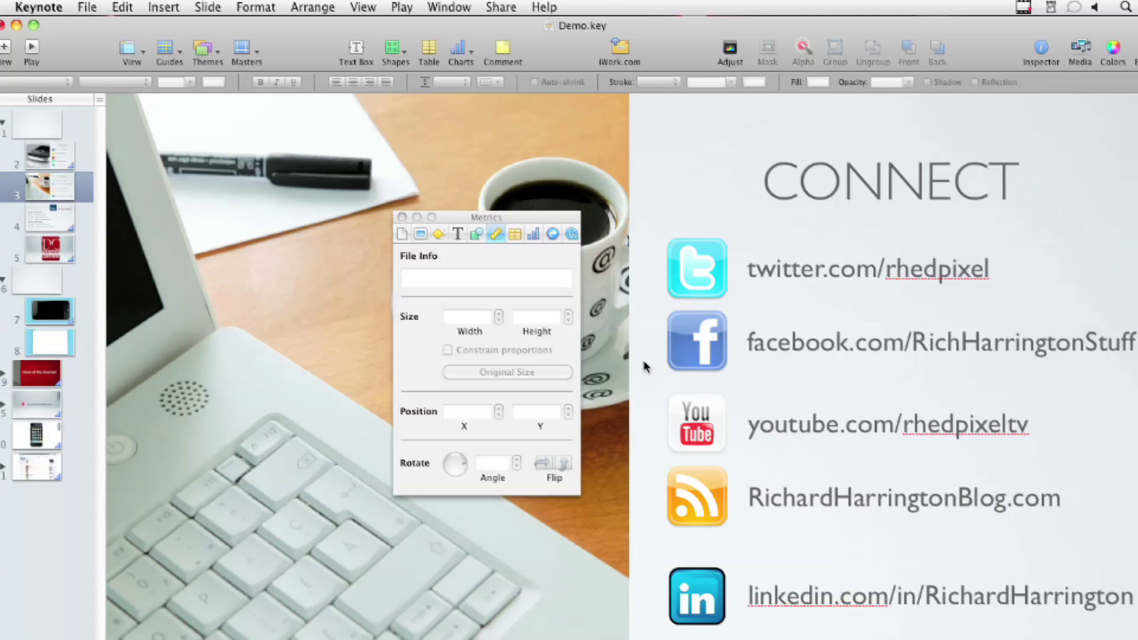
# Select the twitter, facebook, youtube, blog and linkedin rows and distribute them vertically
pyautogui.click(698, 280)
pyautogui.keyDown('shift'); pyautogui.click(726, 338); pyautogui.keyUp('shift')
pyautogui.keyDown('shift'); pyautogui.click(712, 405); pyautogui.keyUp('shift')
pyautogui.keyDown('shift'); pyautogui.click(704, 517); pyautogui.keyUp('shift')
pyautogui.keyDown('shift'); pyautogui.click(704, 592); pyautogui.keyUp('shift')
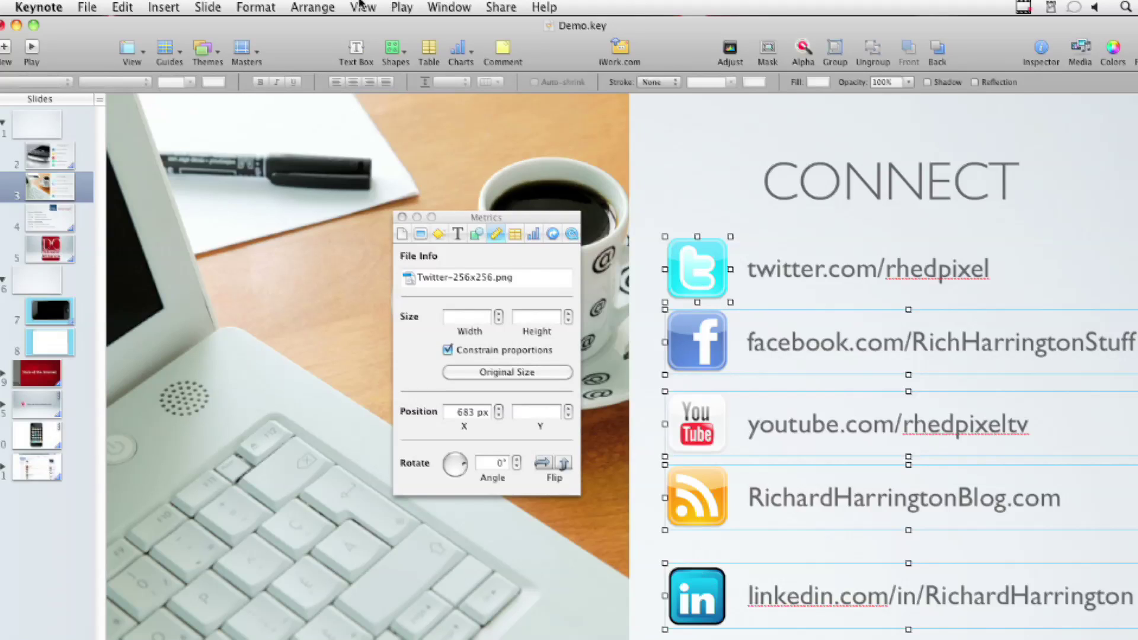
pyautogui.click(313, 7)
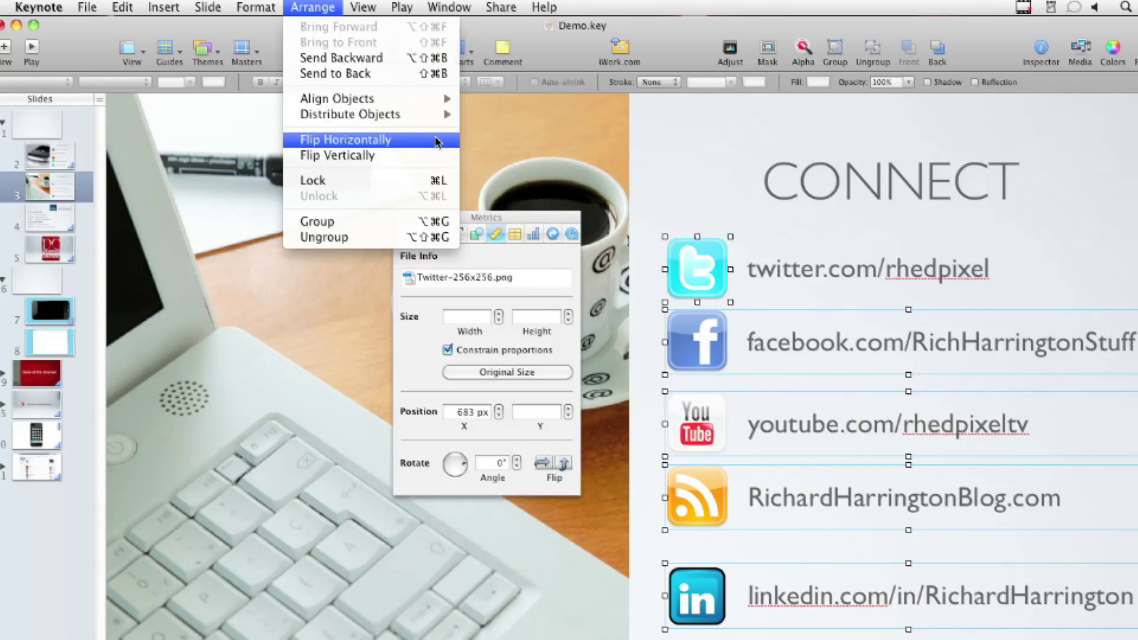
pyautogui.moveTo(442, 115)
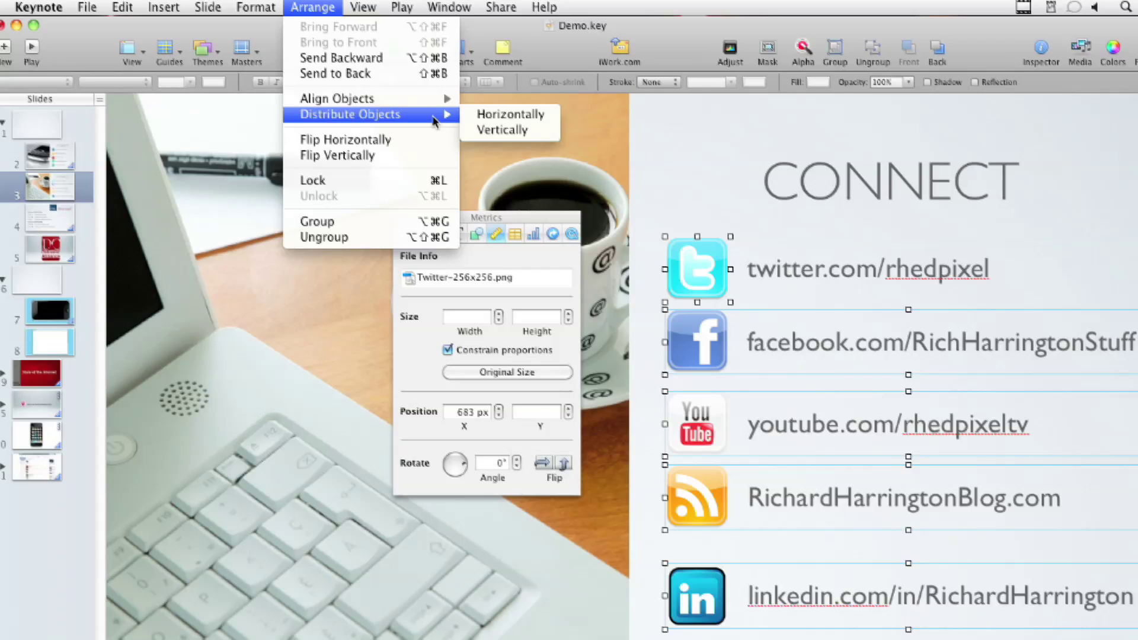
pyautogui.click(472, 130)
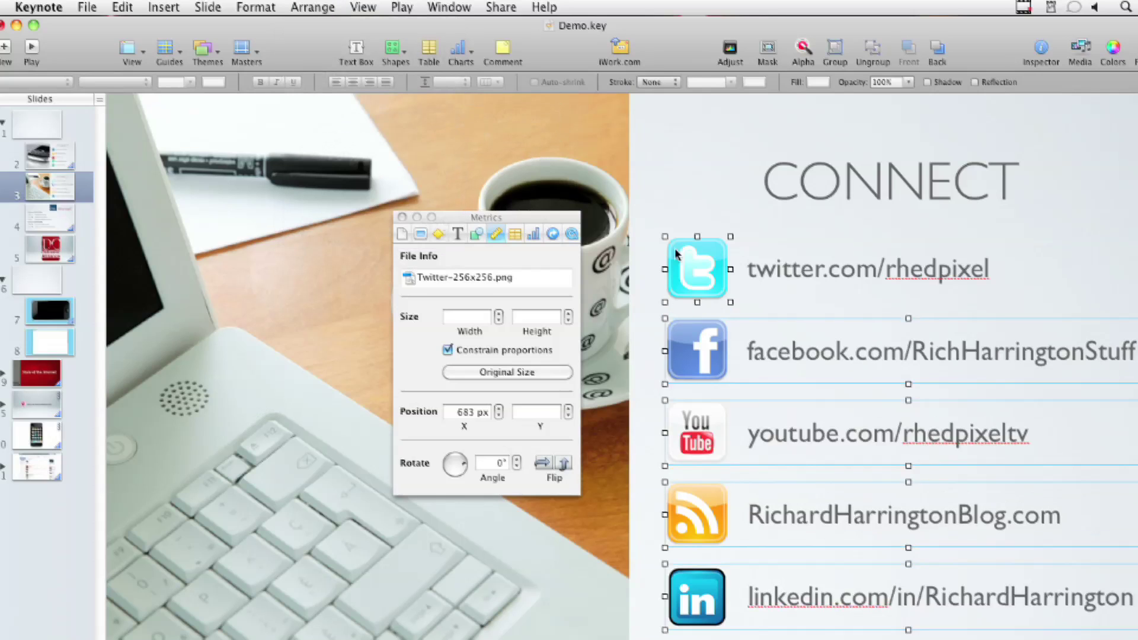
# Show the Slide inspector's Transition settings and switch to slide 2, the phone contact slide
pyautogui.click(686, 199)
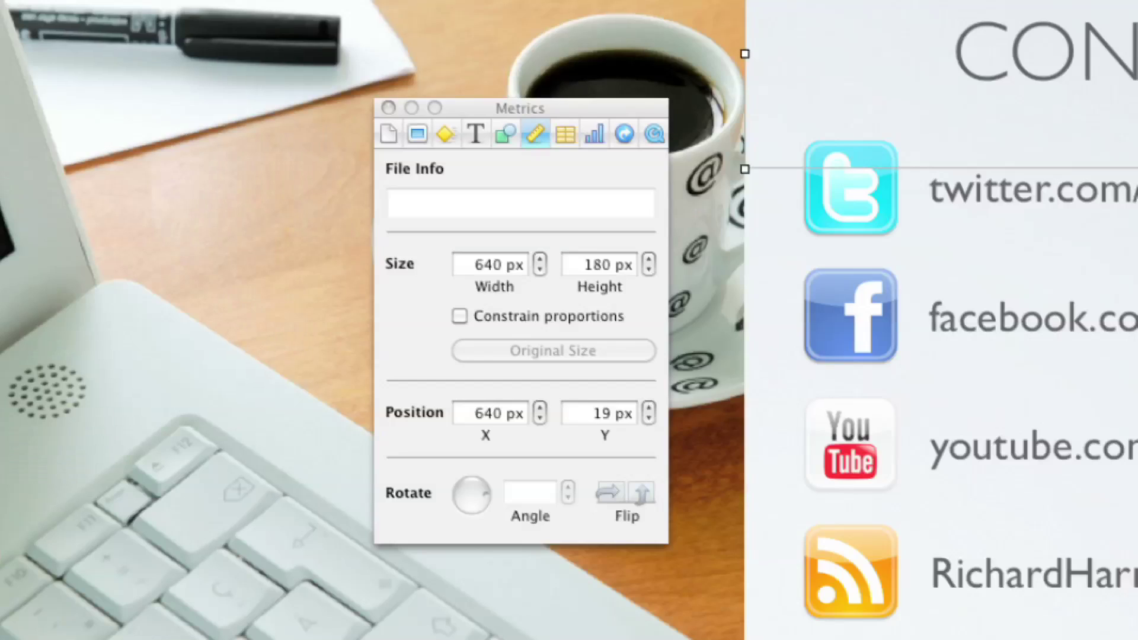
pyautogui.click(421, 137)
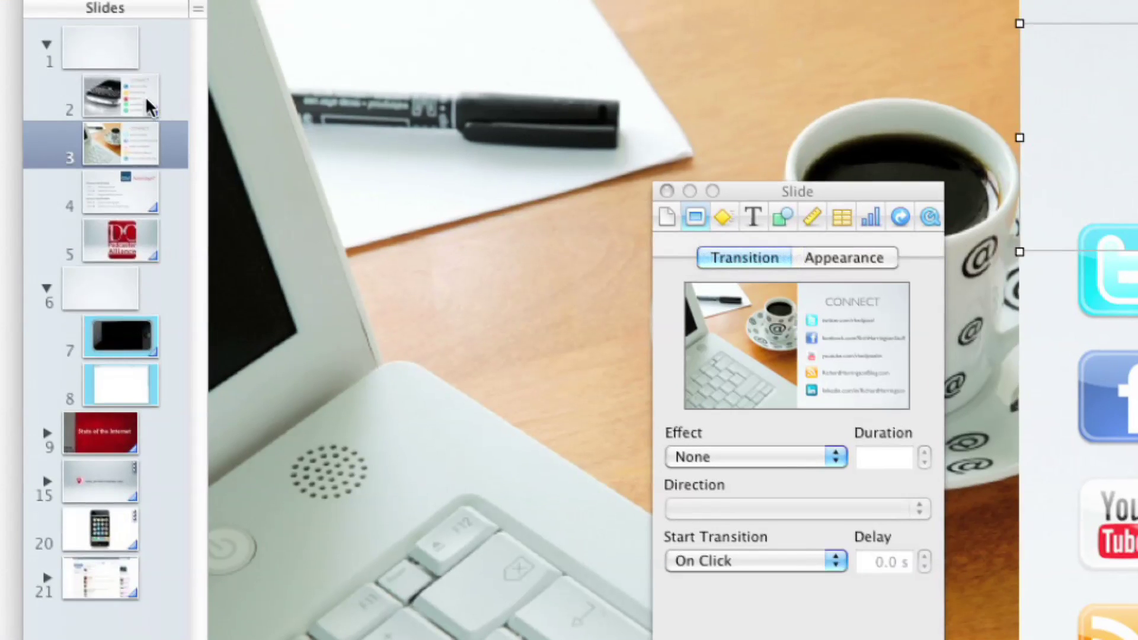
pyautogui.click(149, 107)
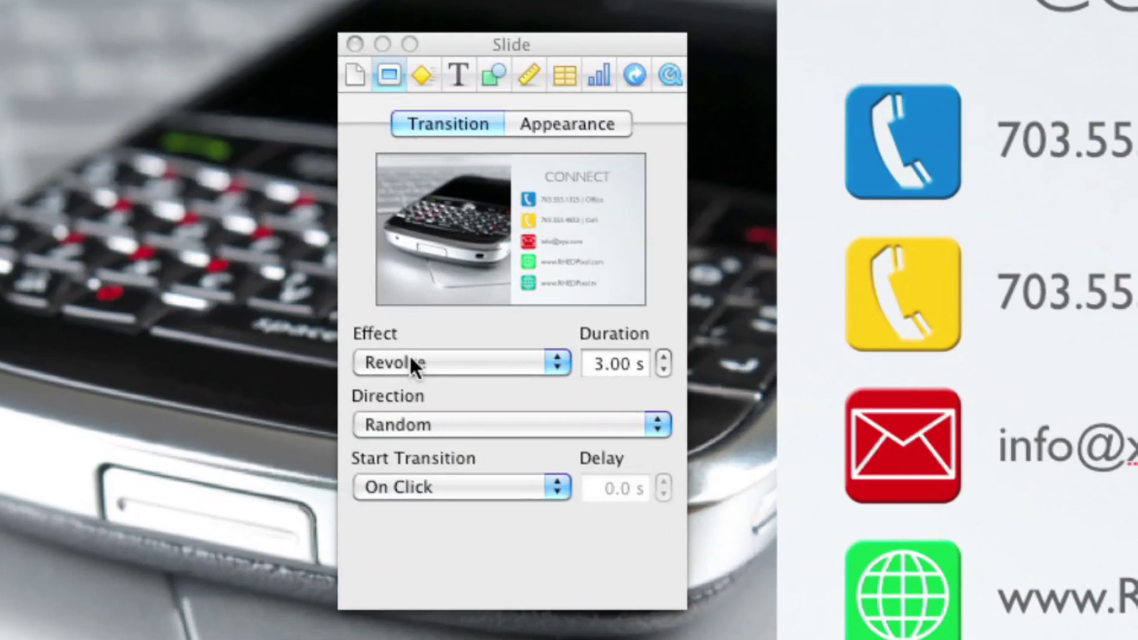
# Apply an Object Push transition running Top to Bottom
pyautogui.click(719, 457)
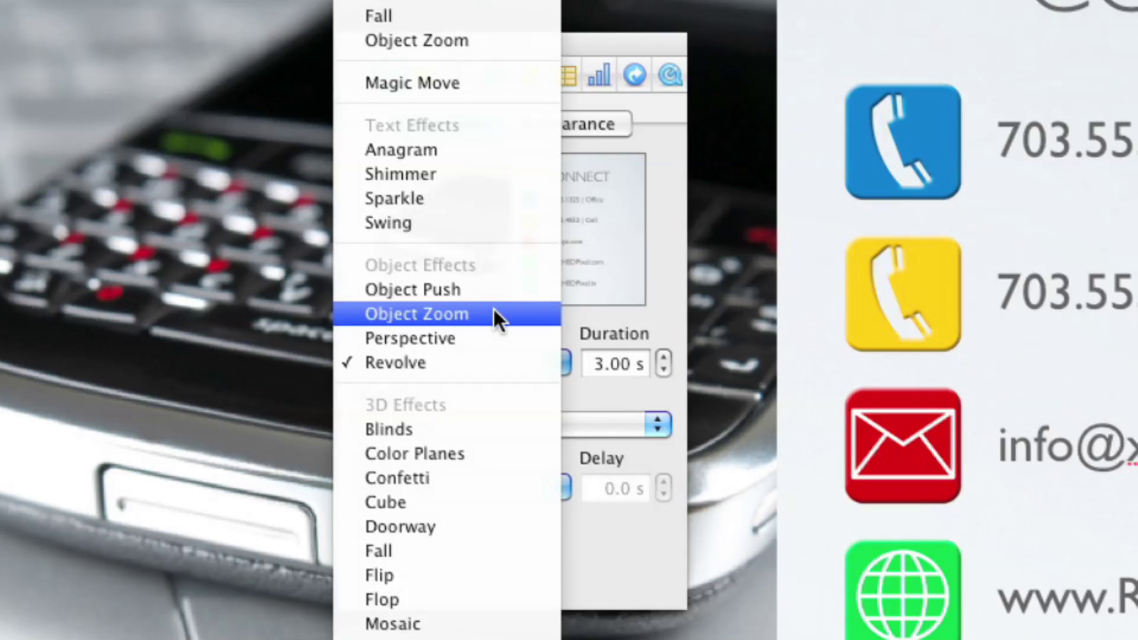
pyautogui.click(494, 289)
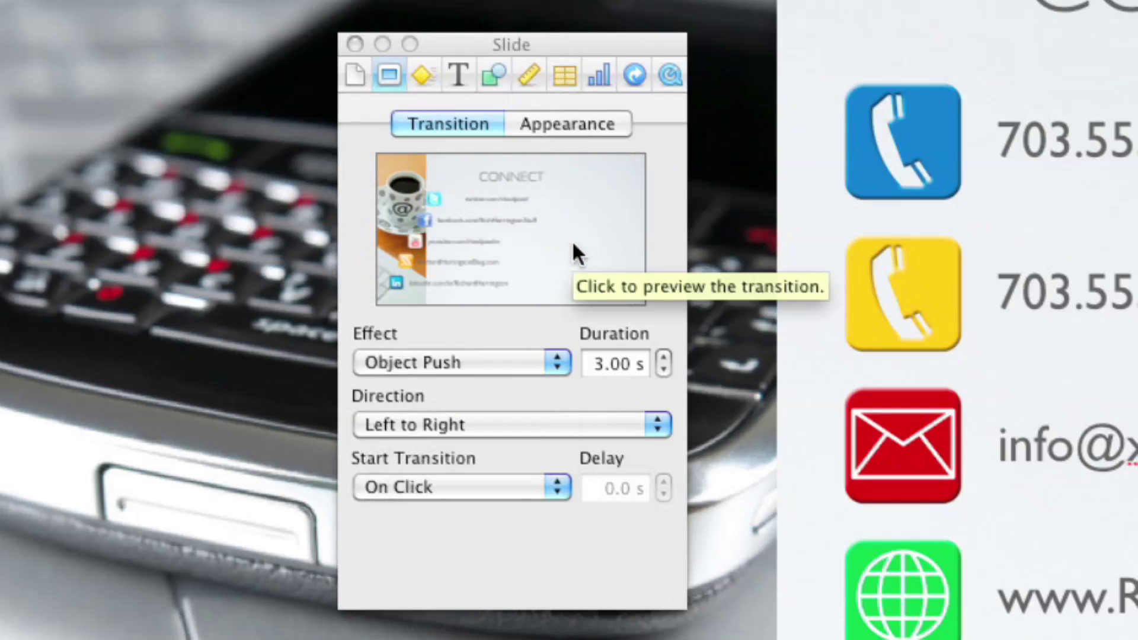
pyautogui.click(489, 425)
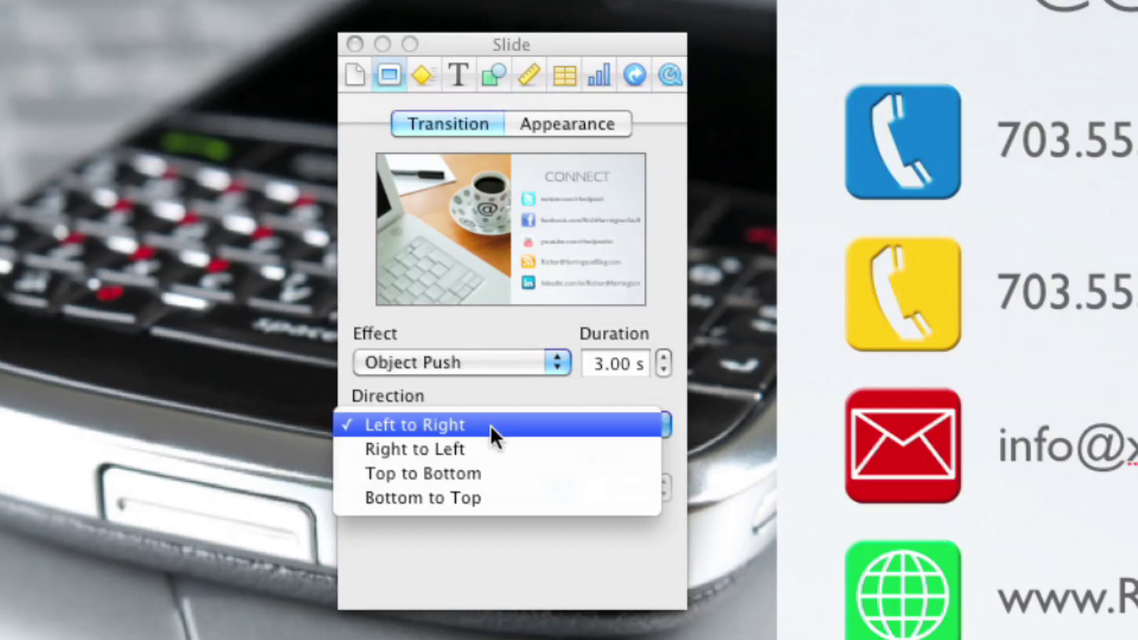
pyautogui.click(494, 468)
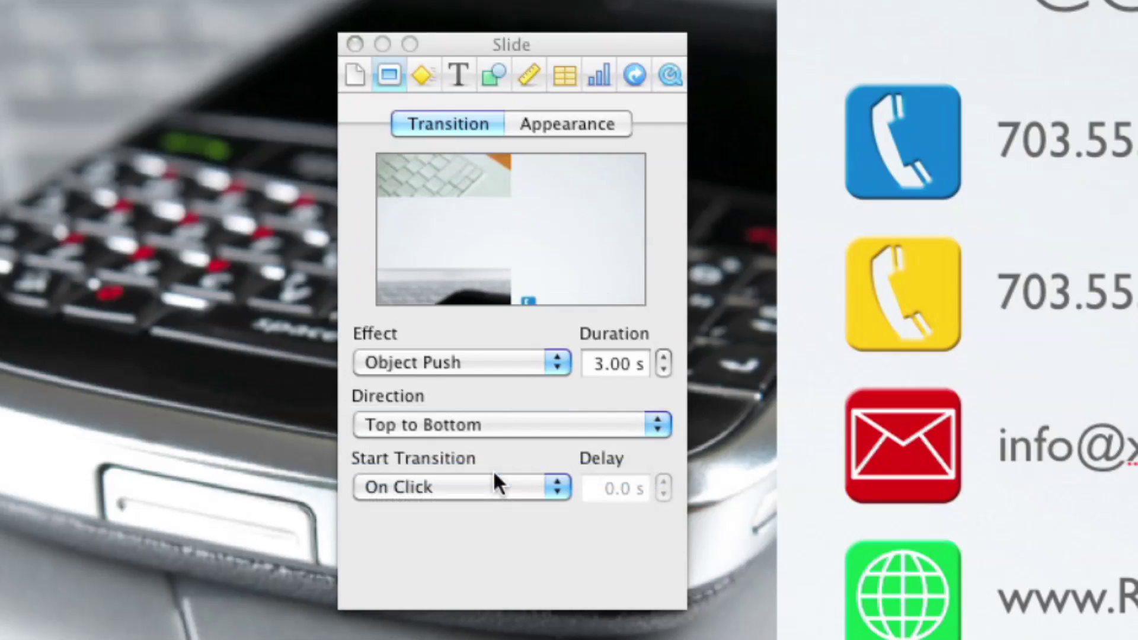
# Lower the transition duration to 1.50 s and switch the effect to Object Zoom
pyautogui.click(664, 370)
pyautogui.click(663, 370)
pyautogui.click(663, 370)
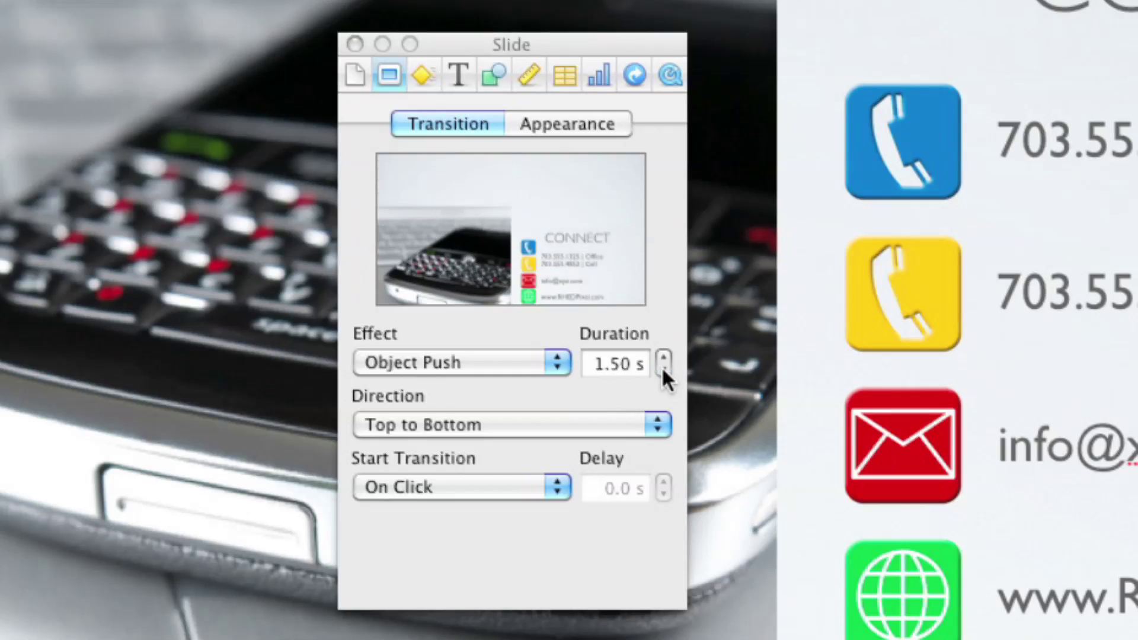
pyautogui.click(504, 361)
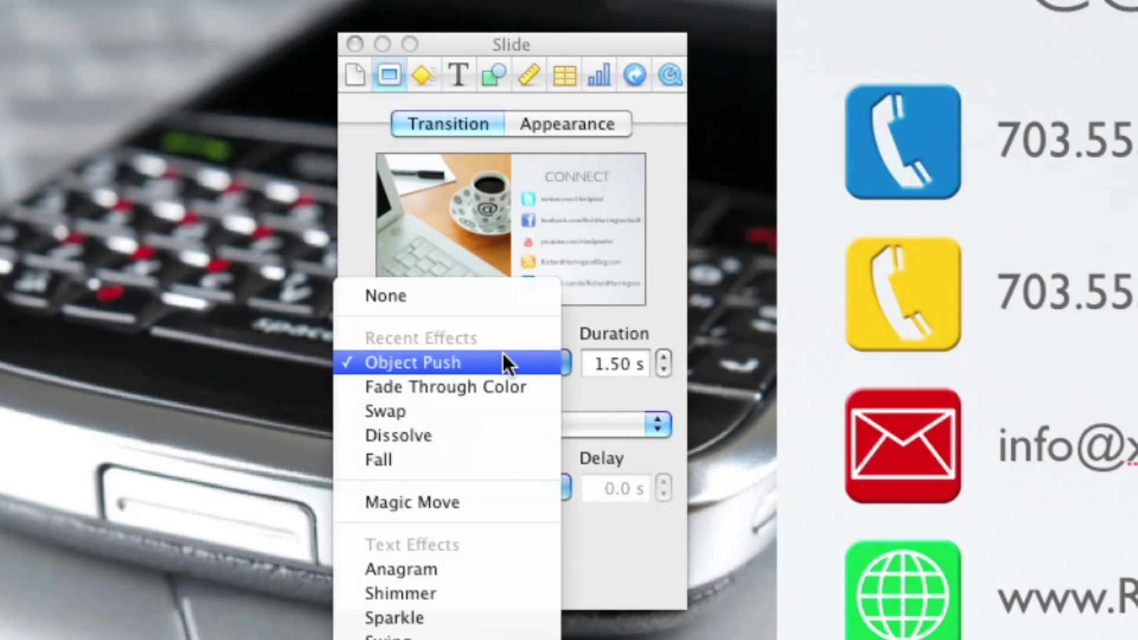
pyautogui.click(409, 637)
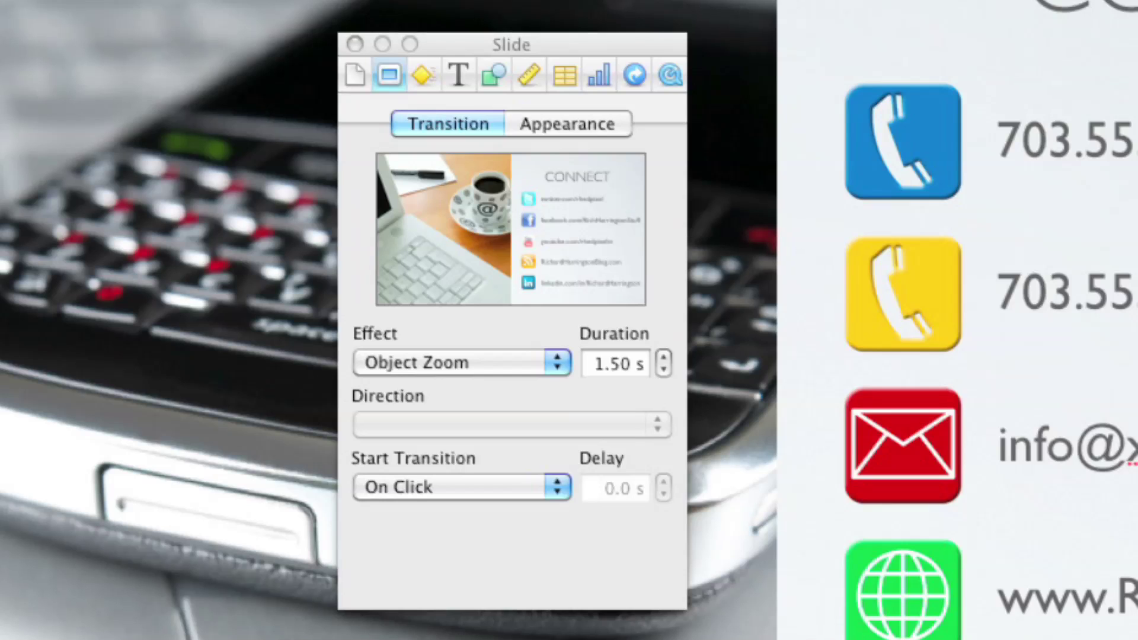
pyautogui.press('Down')
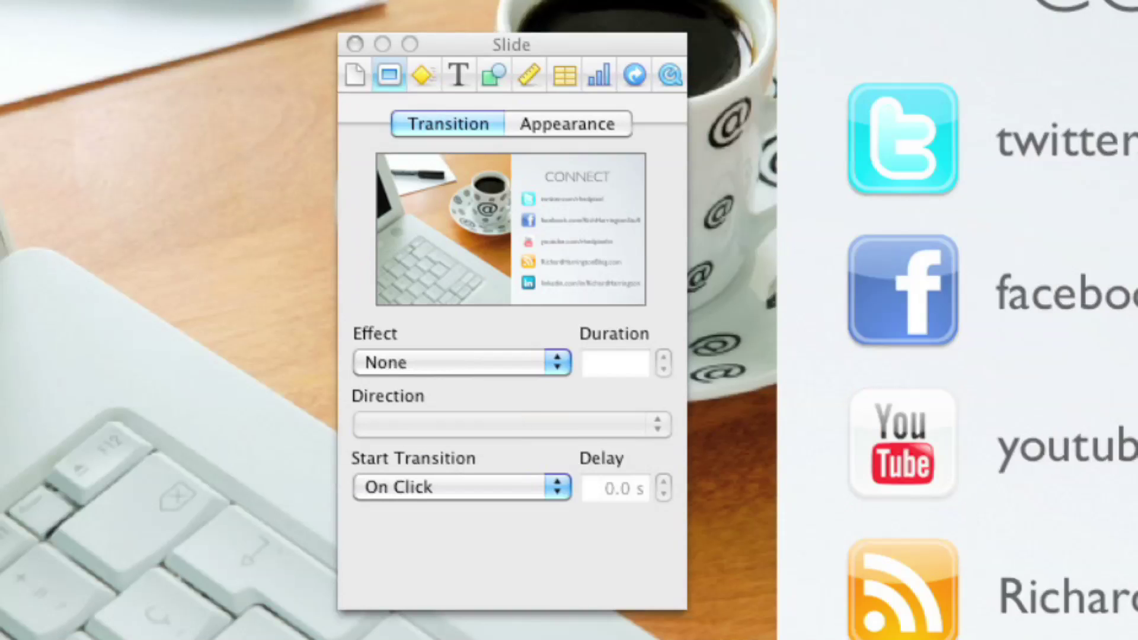
# Apply and preview a Perspective transition on the social-media slide
pyautogui.click(497, 364)
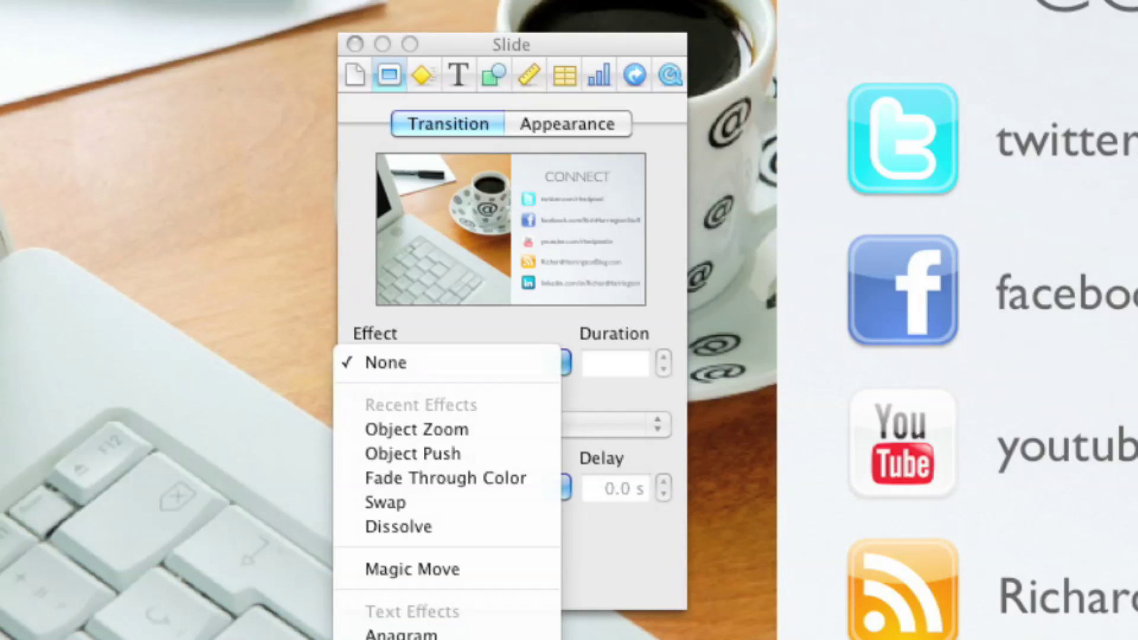
pyautogui.press('Return')
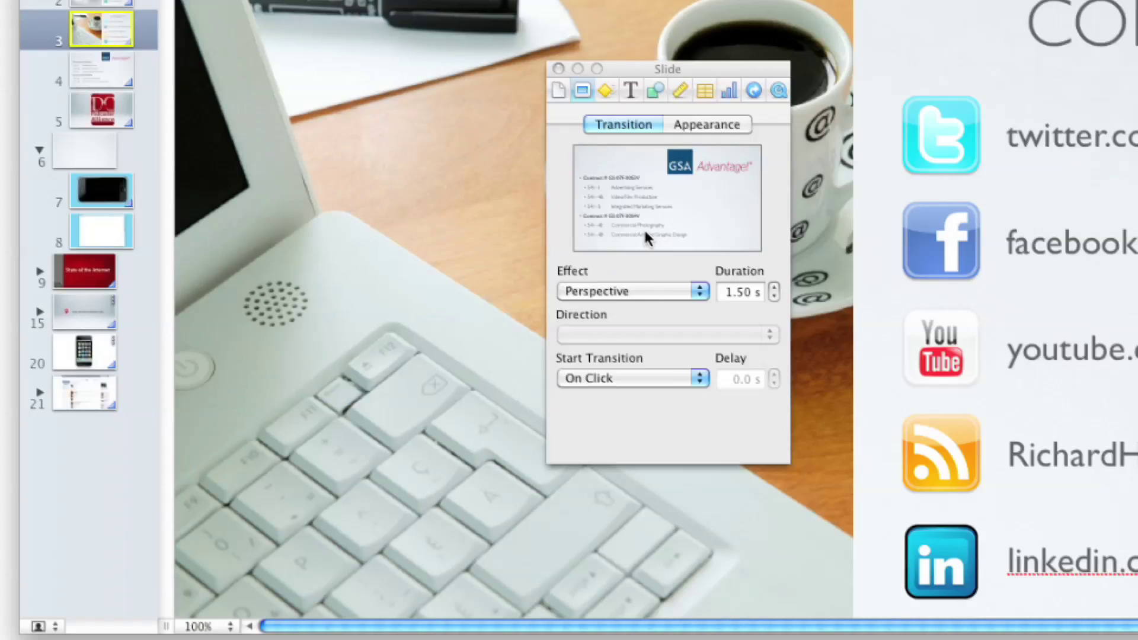
pyautogui.click(643, 227)
# Change slide 4, the GSA contracts slide, to a Revolve transition
pyautogui.click(91, 77)
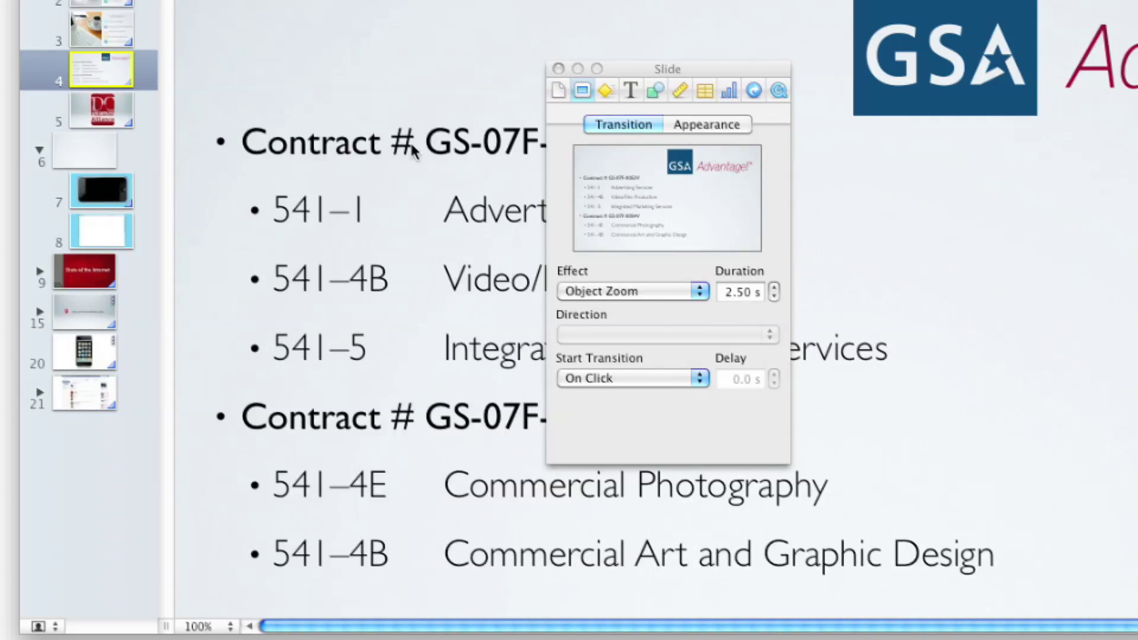
pyautogui.click(657, 297)
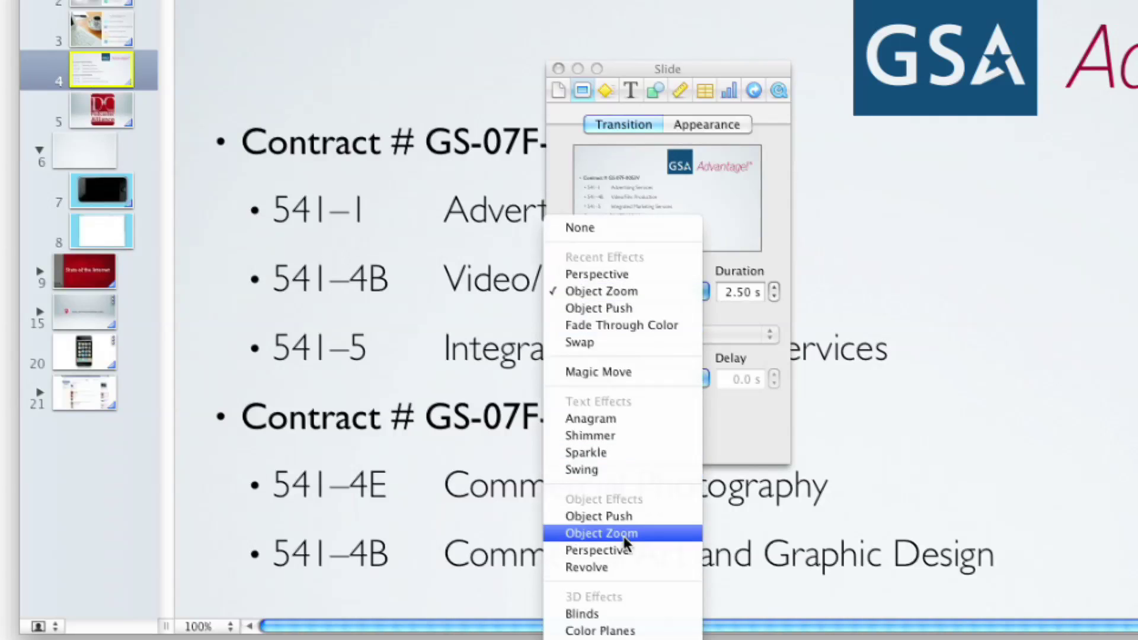
pyautogui.click(618, 567)
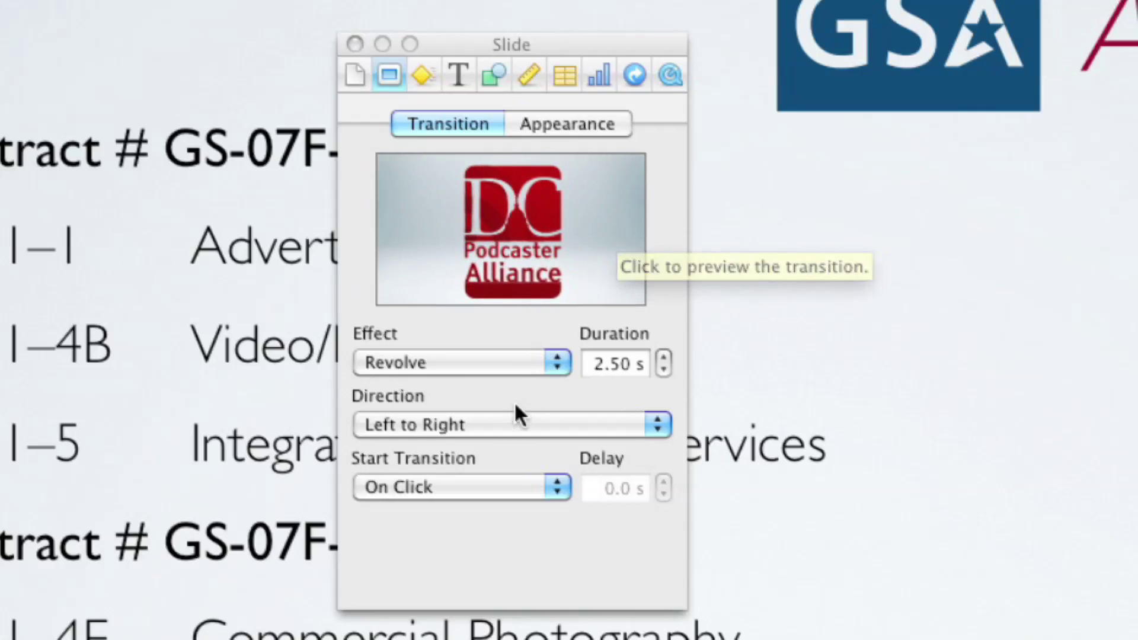
# Set the Revolve direction to Random after trying Simultaneous, then return to slide 2
pyautogui.click(508, 424)
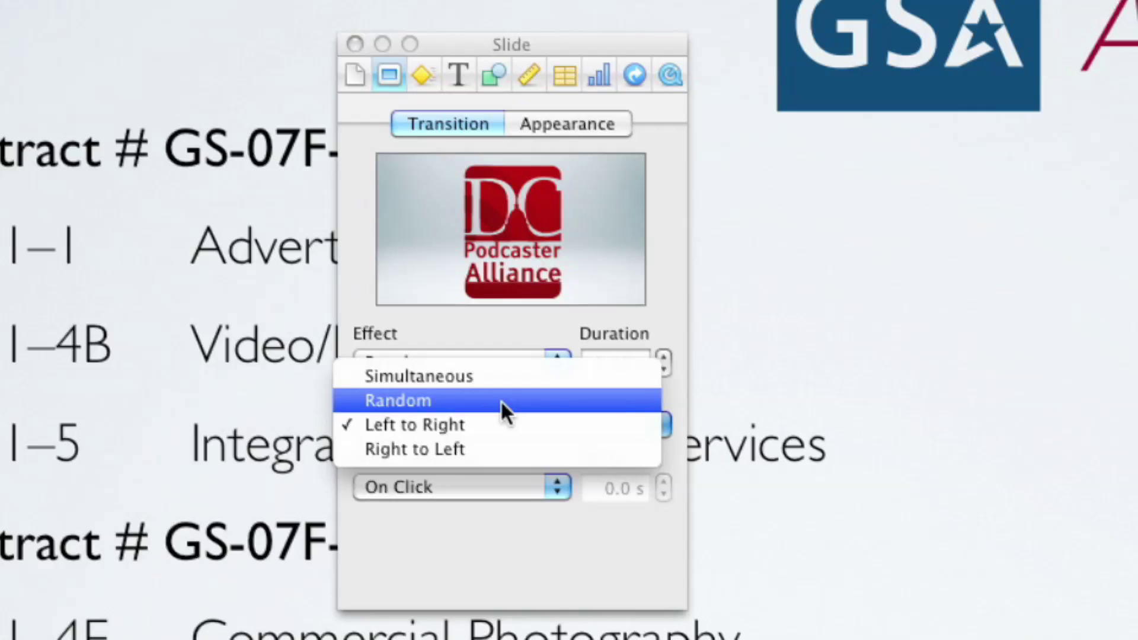
pyautogui.click(500, 384)
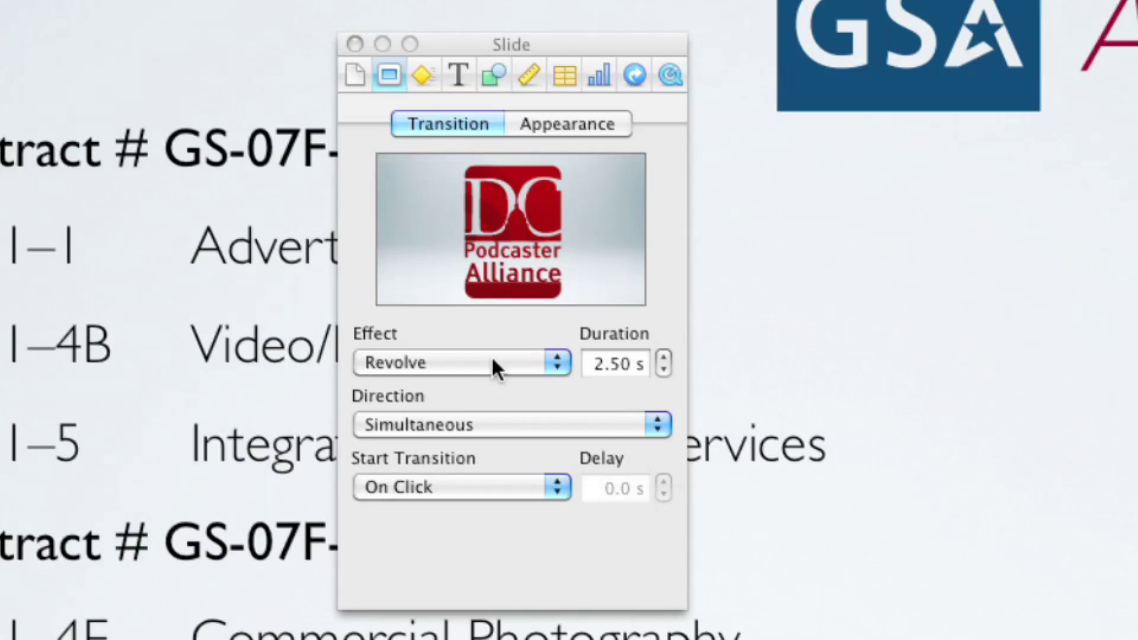
pyautogui.click(495, 364)
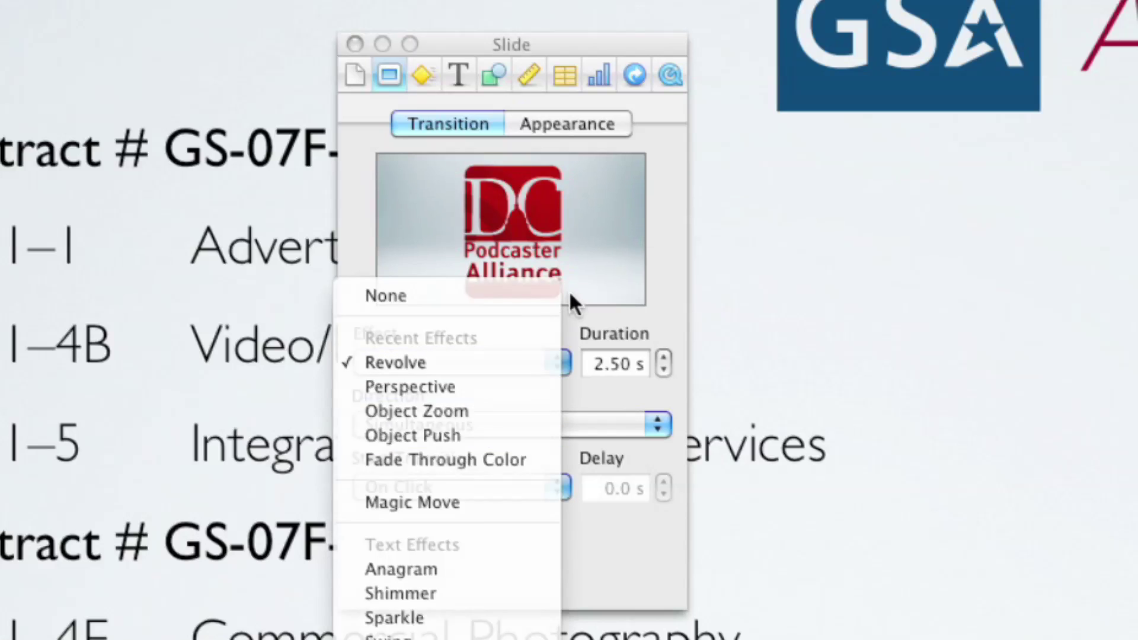
pyautogui.click(535, 350)
pyautogui.click(510, 425)
pyautogui.click(510, 449)
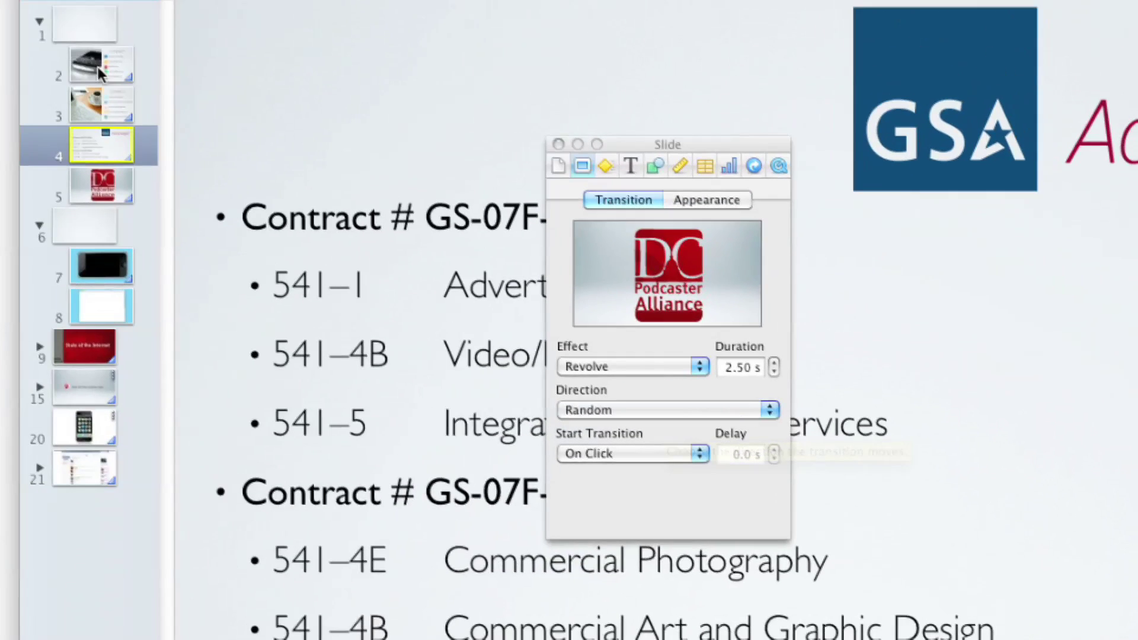
pyautogui.click(95, 67)
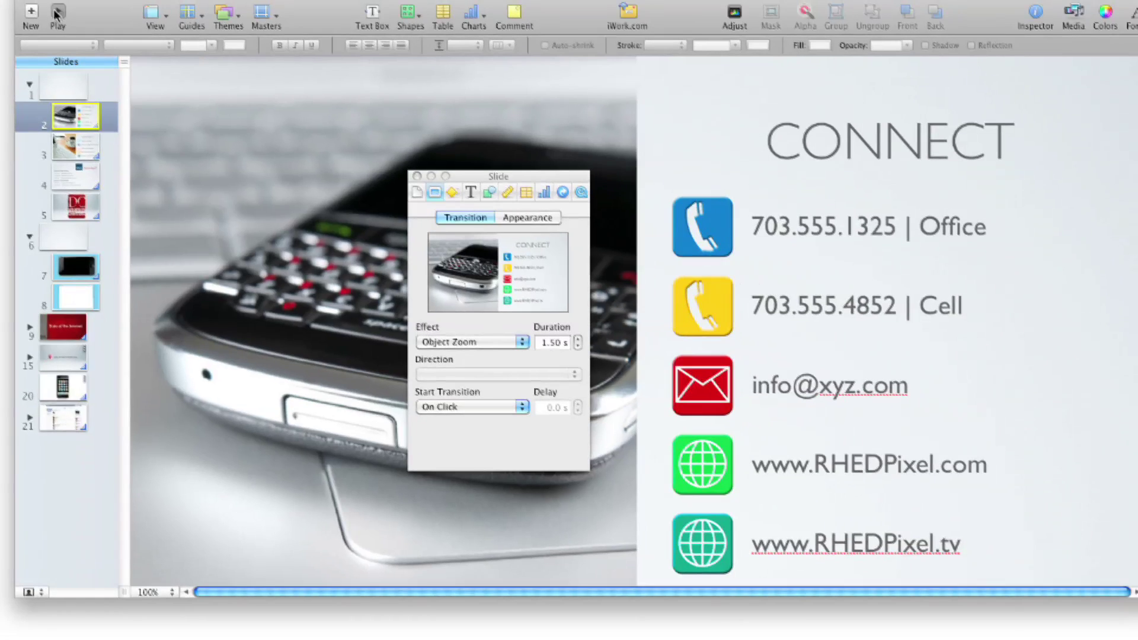
# Play the slideshow and advance through the social-media and GSA contracts slides
pyautogui.click(56, 13)
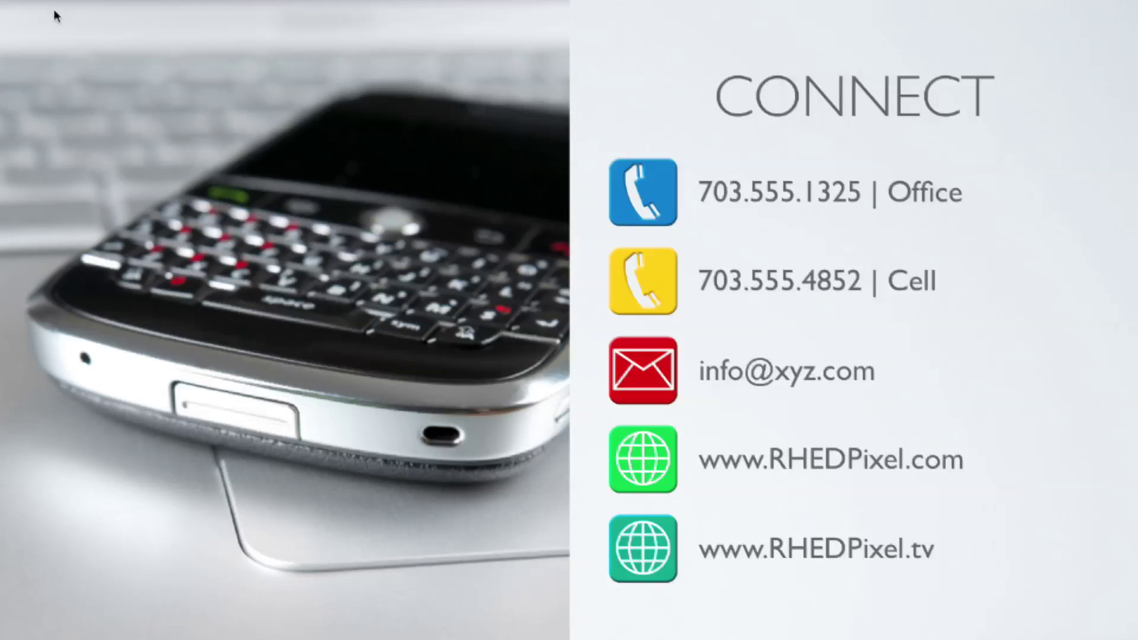
pyautogui.click(55, 16)
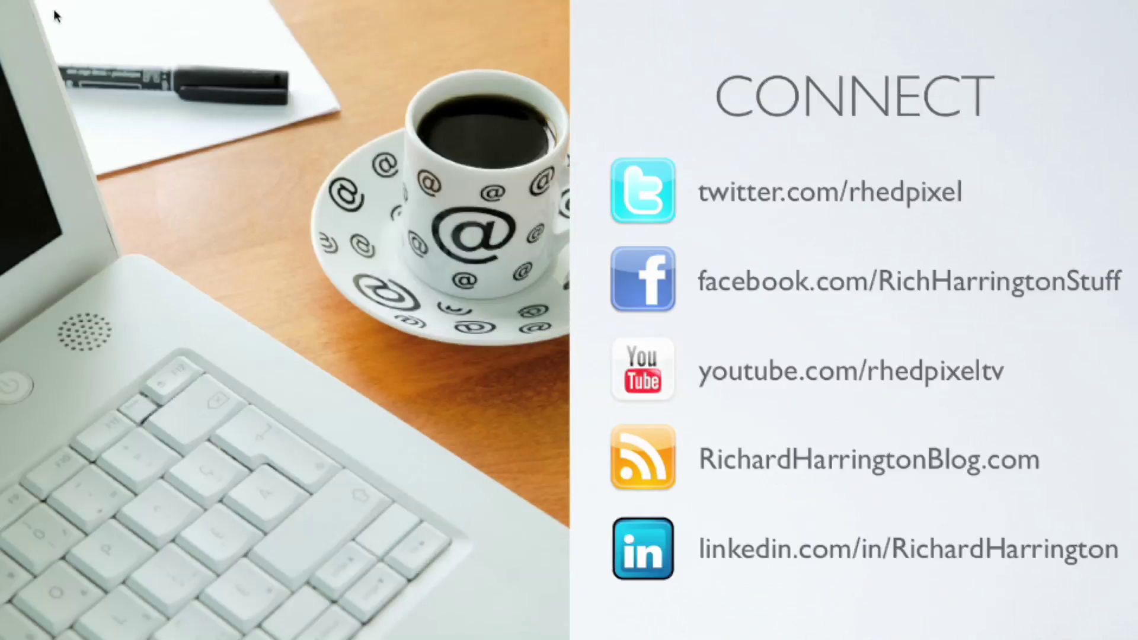
pyautogui.click(54, 17)
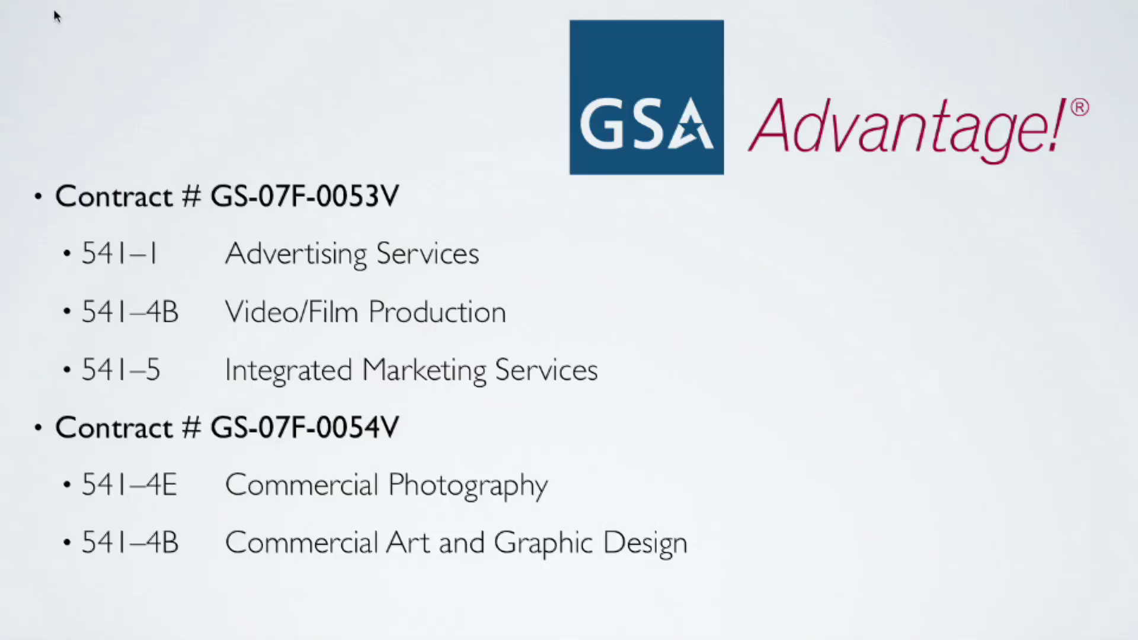
pyautogui.click(54, 16)
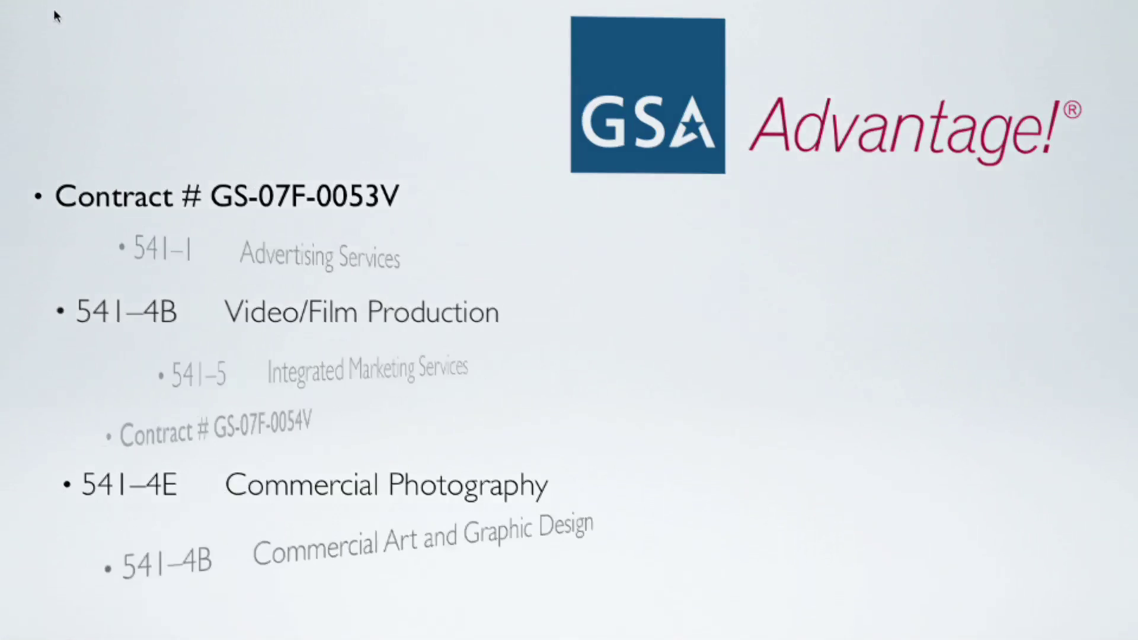